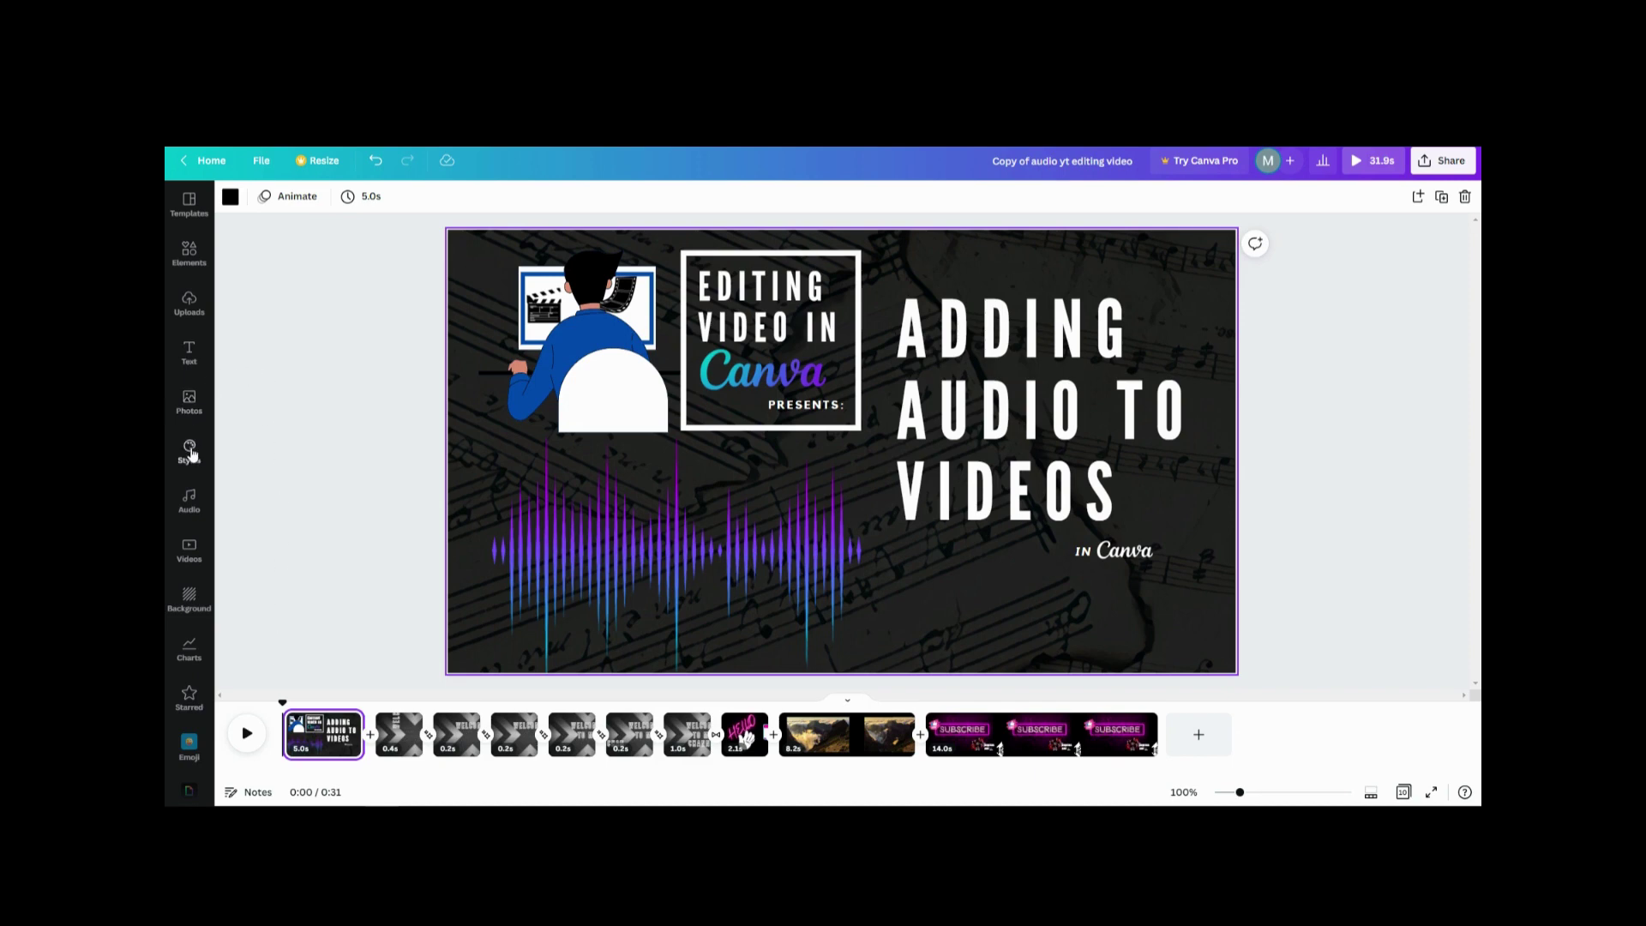
- Add the Advertising music track from Audio as a 31.9 s layer under all the clips
{"action": "left_click", "coordinate": [190, 514]}
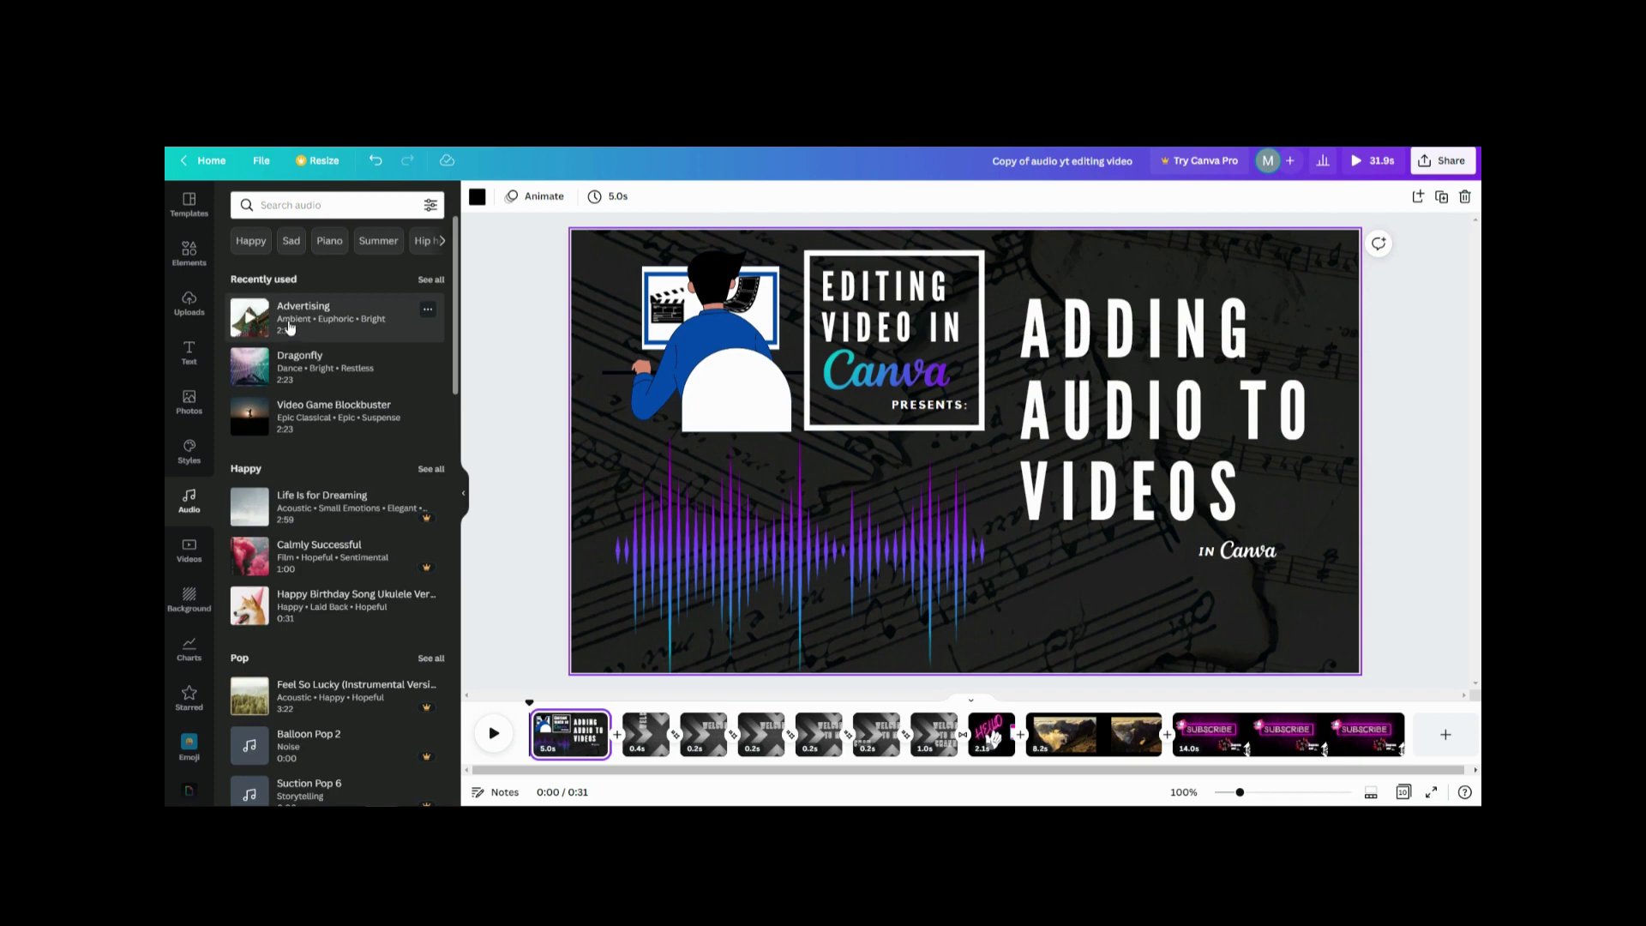
{"action": "left_click_drag", "start_coordinate": [290, 327], "coordinate": [627, 783]}
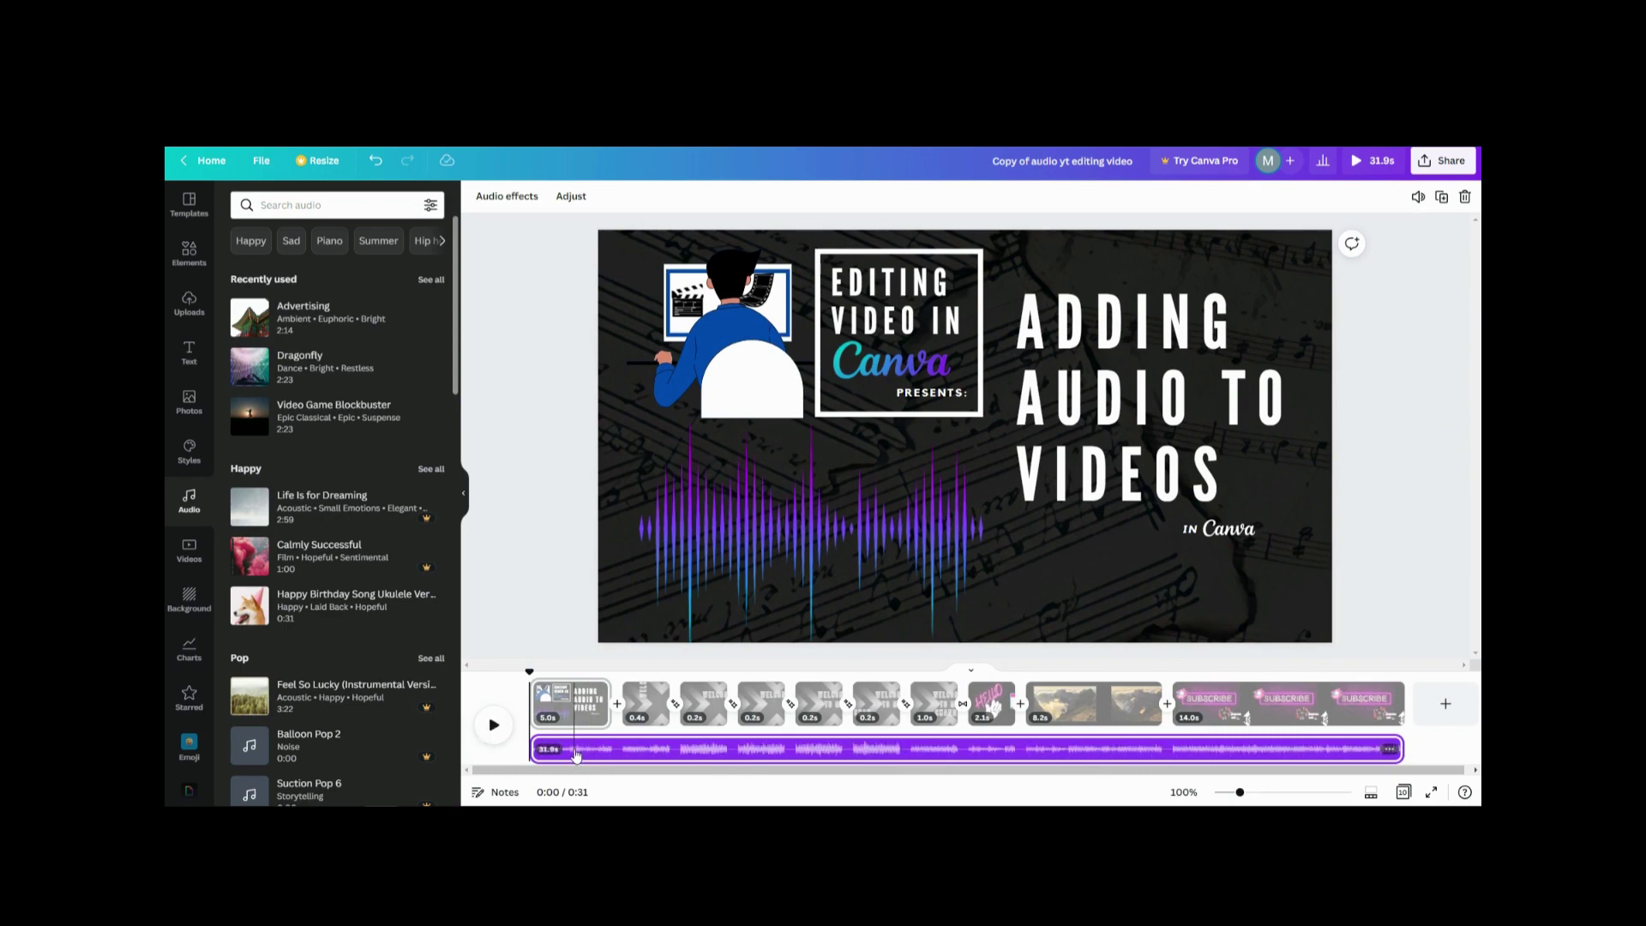
- Give the Advertising track a 2.2 s fade-in and a 1.8 s fade-out
{"action": "right_click", "coordinate": [576, 754]}
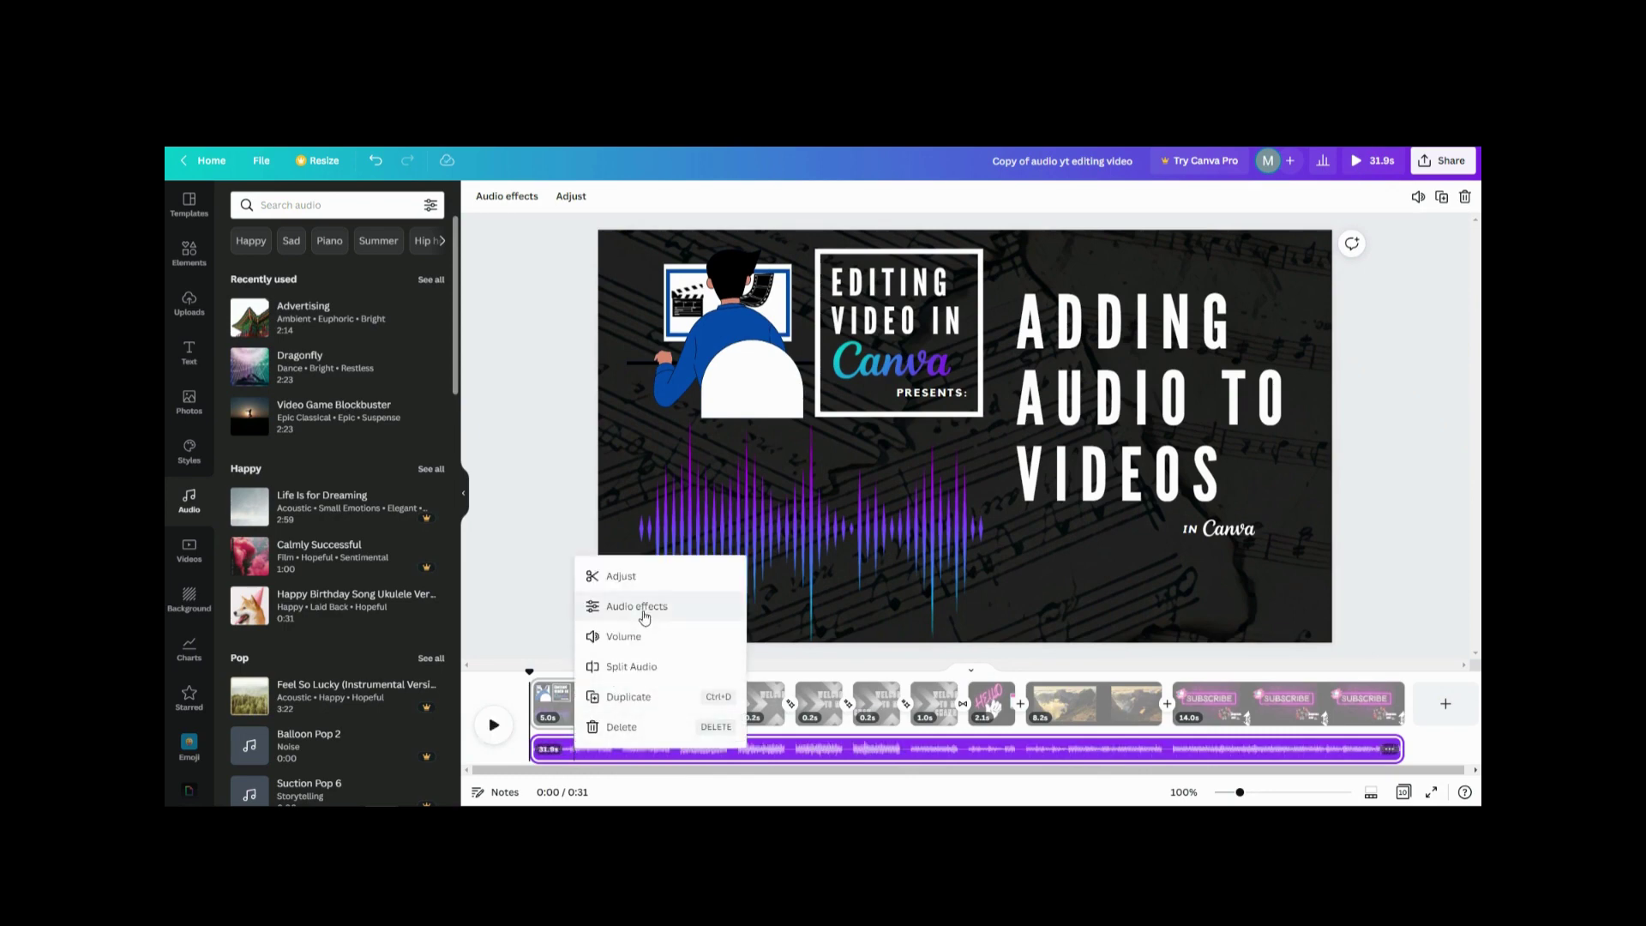
{"action": "left_click", "coordinate": [639, 609]}
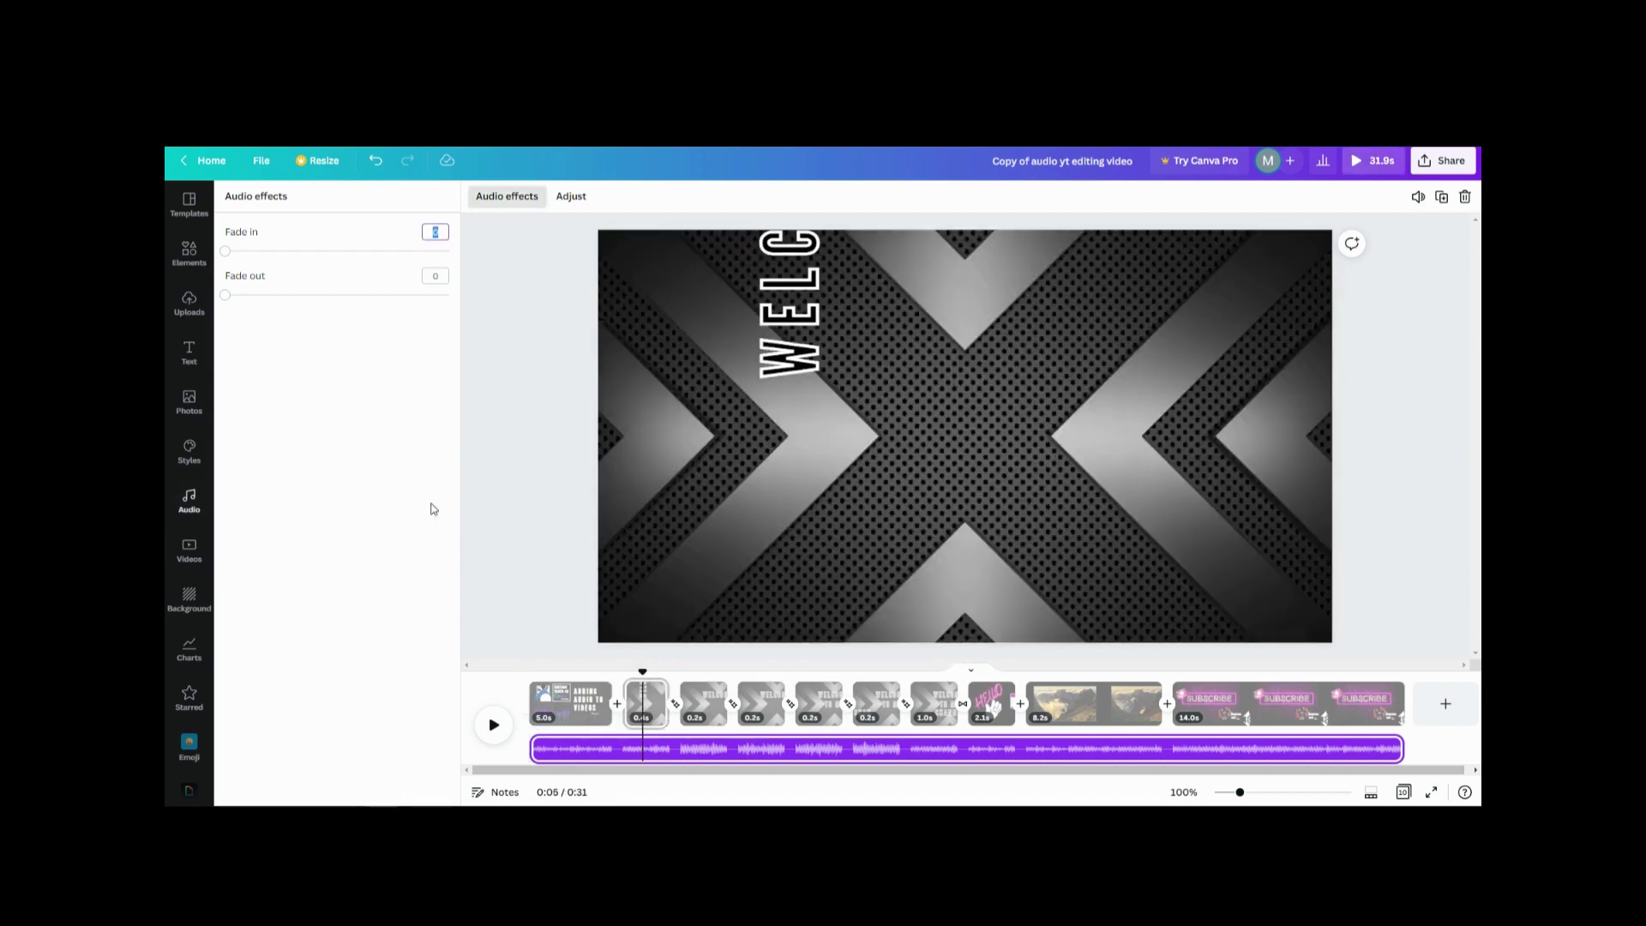
{"action": "left_click", "coordinate": [225, 253]}
{"action": "left_click_drag", "start_coordinate": [226, 255], "coordinate": [325, 268]}
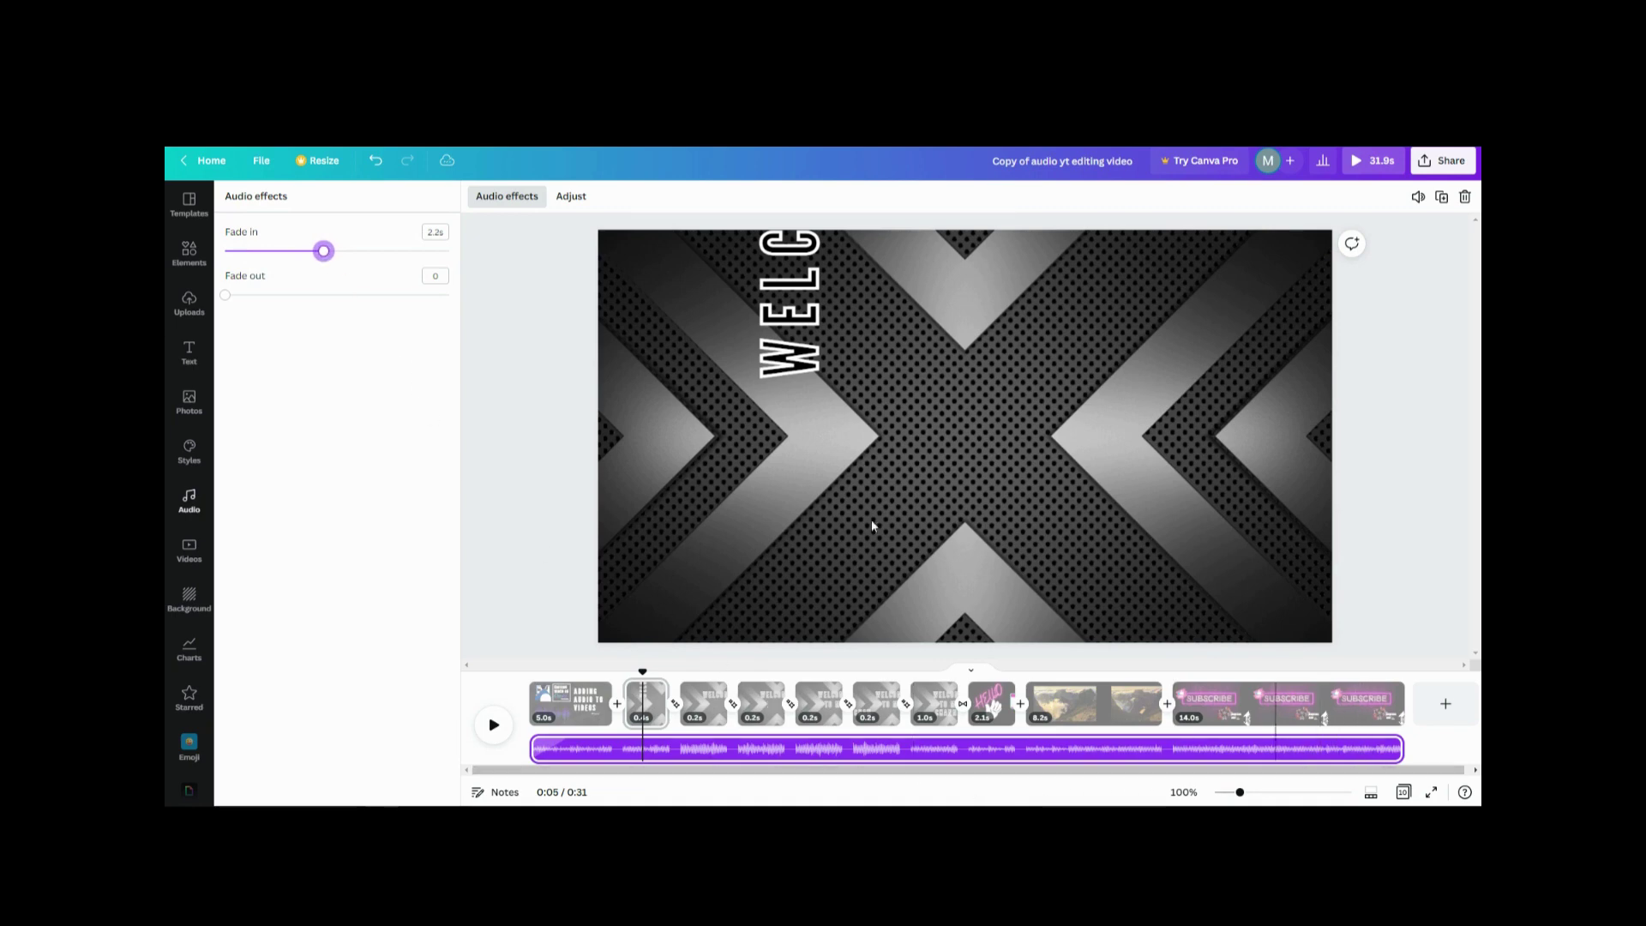
{"action": "left_click_drag", "start_coordinate": [225, 296], "coordinate": [302, 301]}
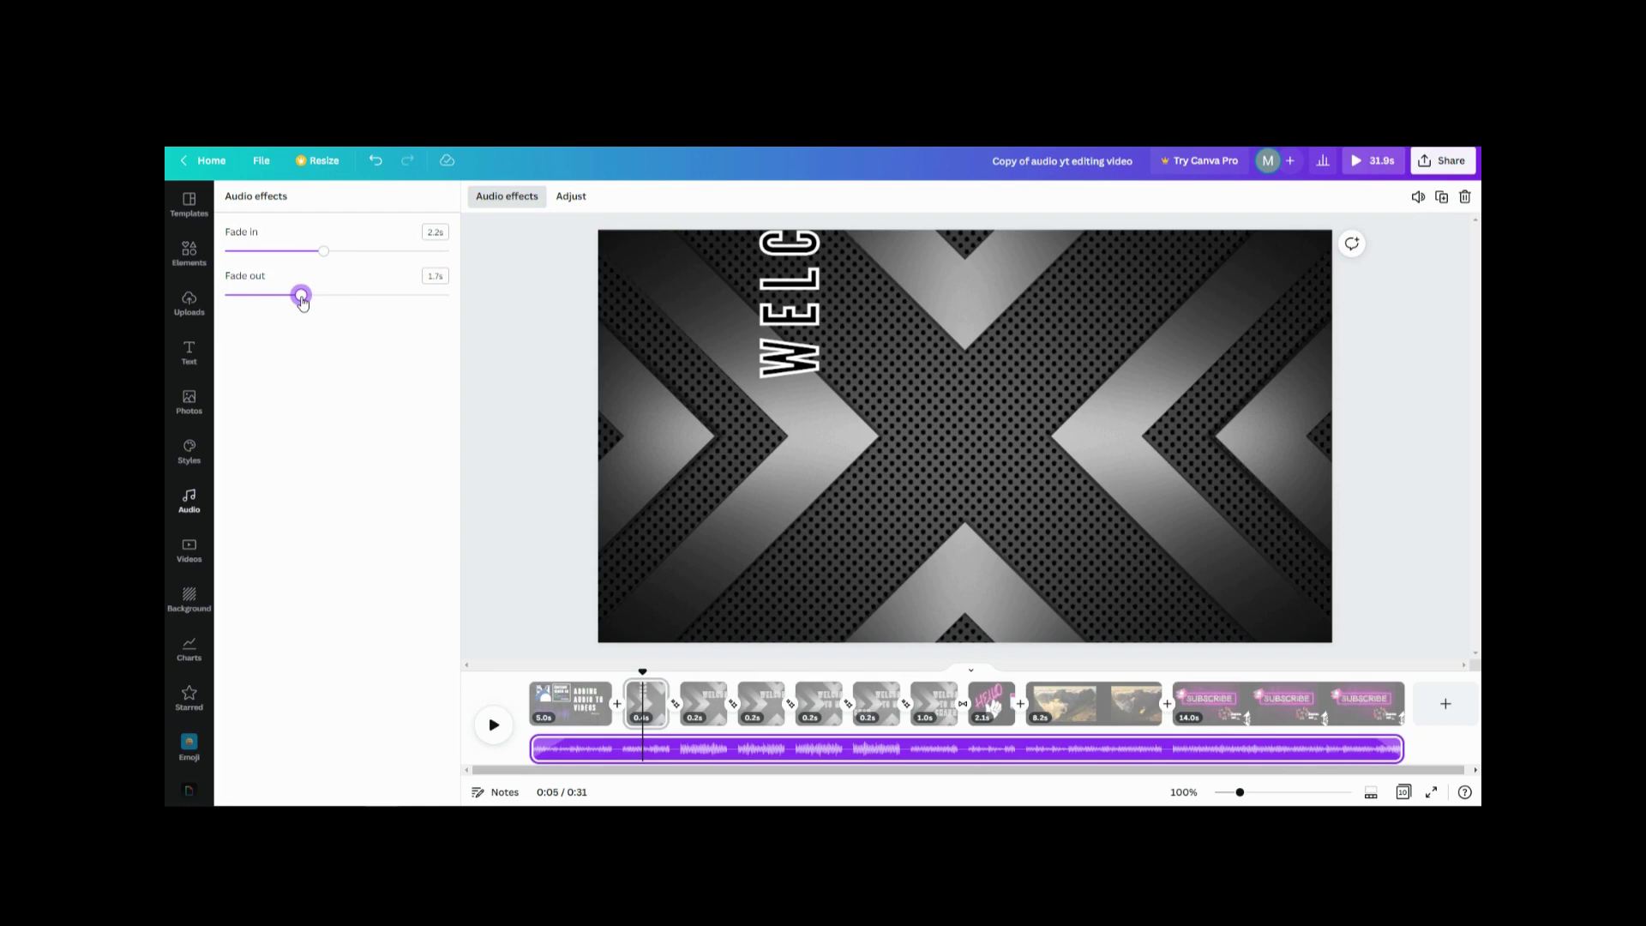
{"action": "left_click_drag", "start_coordinate": [303, 301], "coordinate": [307, 302]}
{"action": "left_click", "coordinate": [516, 582]}
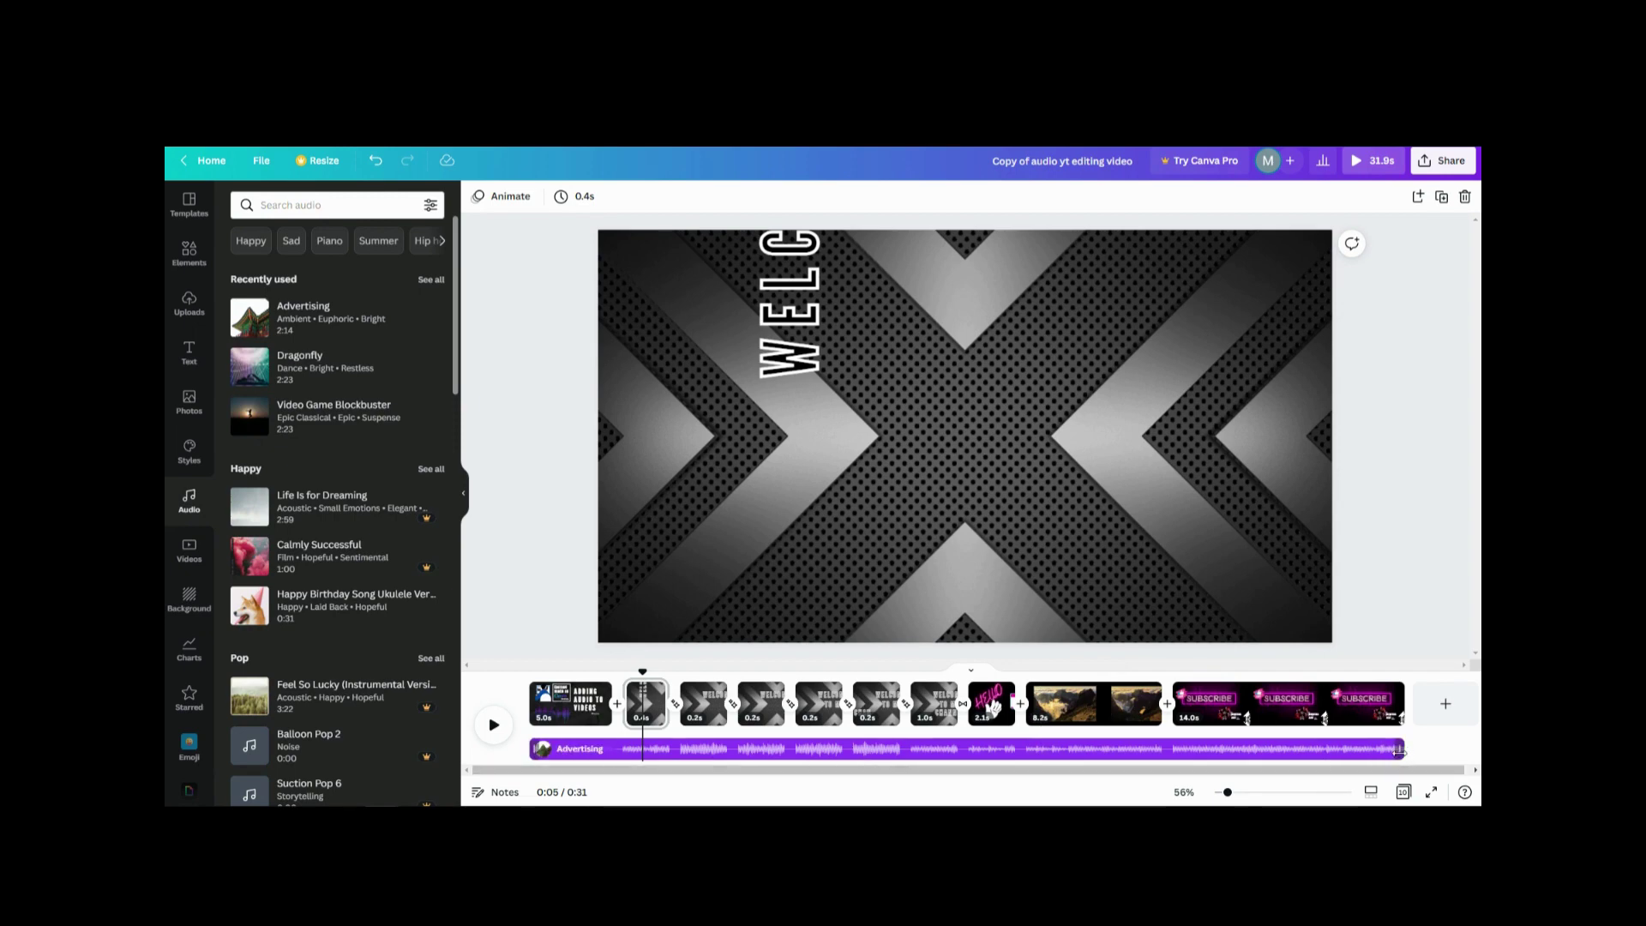
- Trim the Advertising track to about 9.9 s and add the 22.0 s Dragonfly track after it
{"action": "left_click_drag", "start_coordinate": [1399, 750], "coordinate": [1020, 773]}
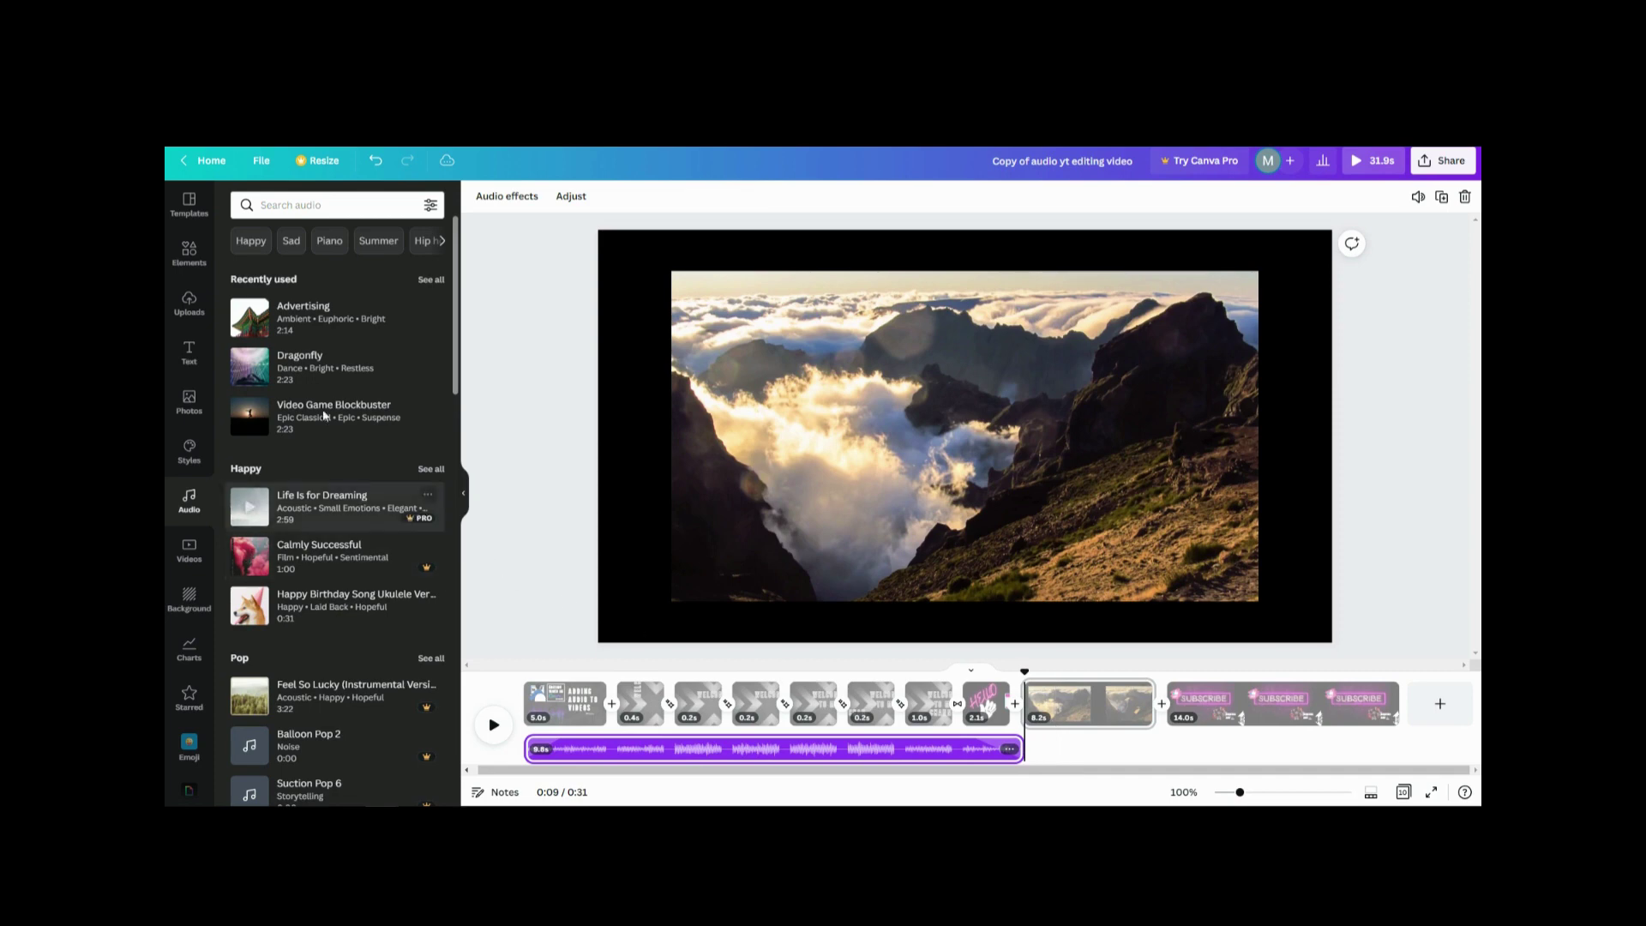
{"action": "left_click_drag", "start_coordinate": [291, 395], "coordinate": [1080, 765]}
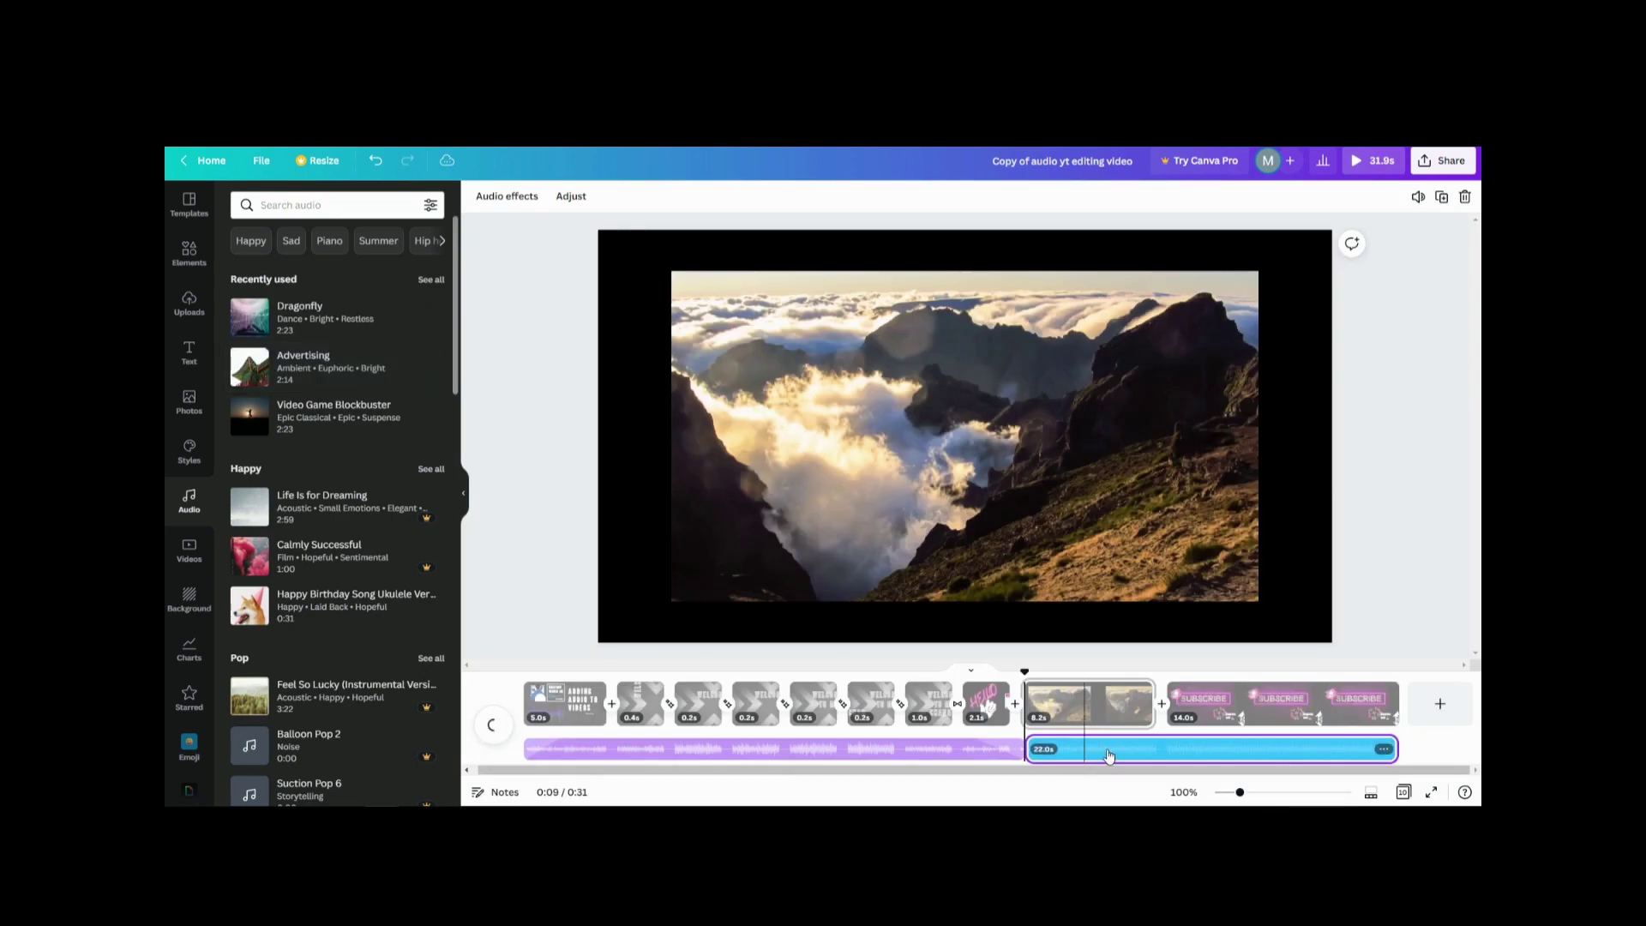
- Set the Dragonfly track's volume to 32 and trim it to about 8.0 s, ending with the mountain clip
{"action": "right_click", "coordinate": [1086, 754]}
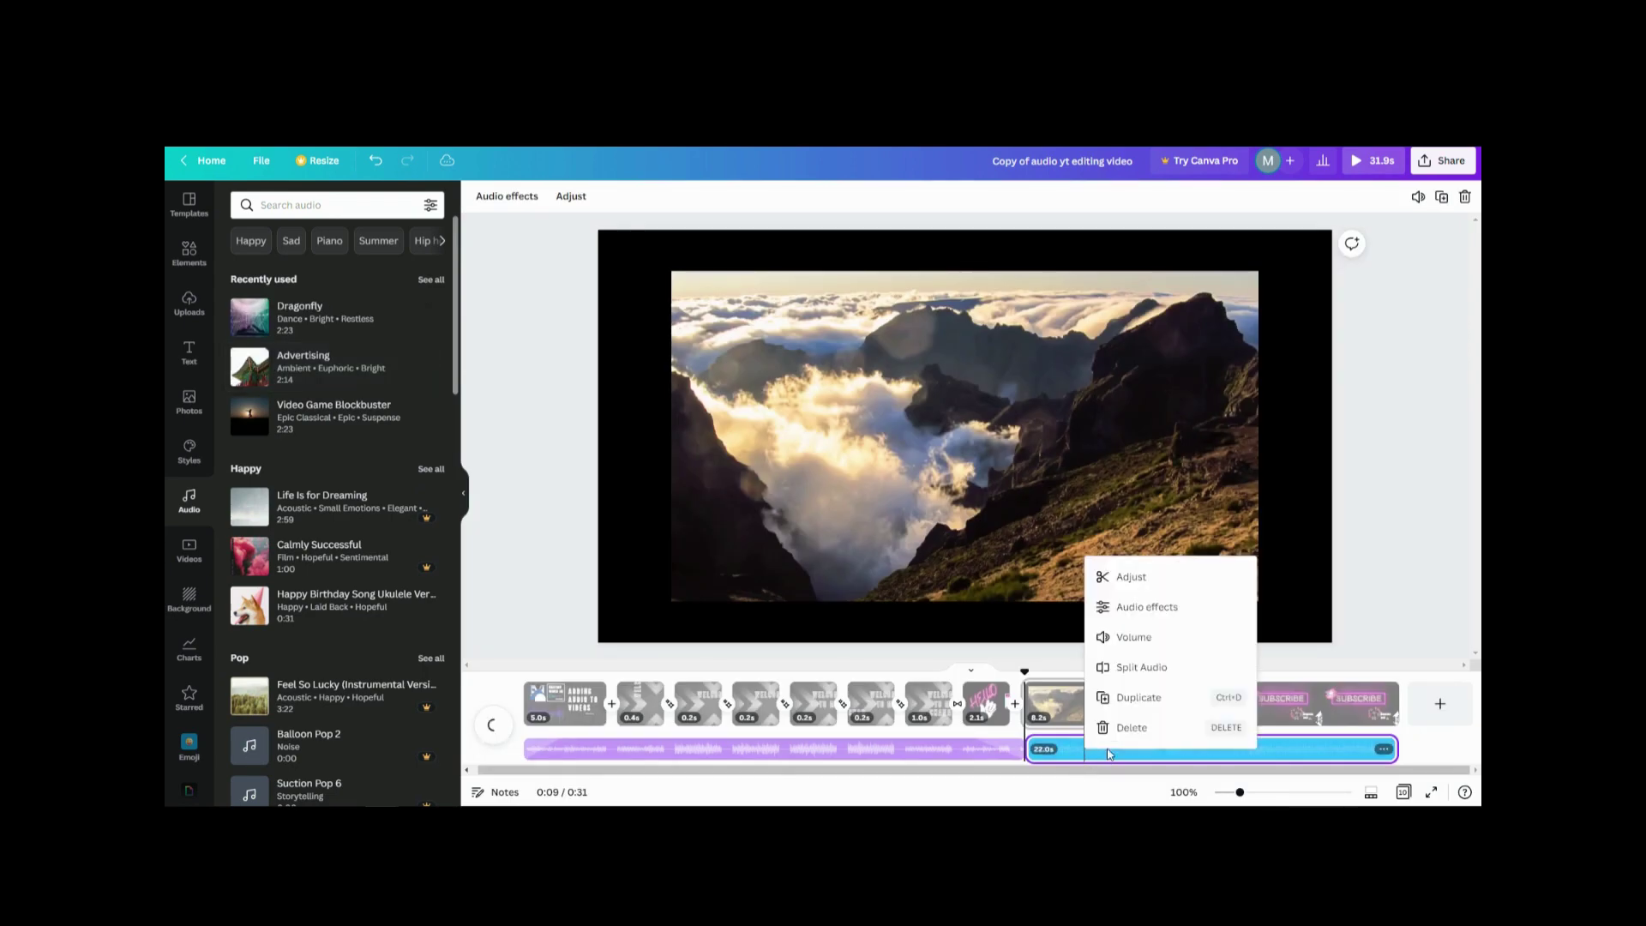
{"action": "left_click", "coordinate": [1133, 641]}
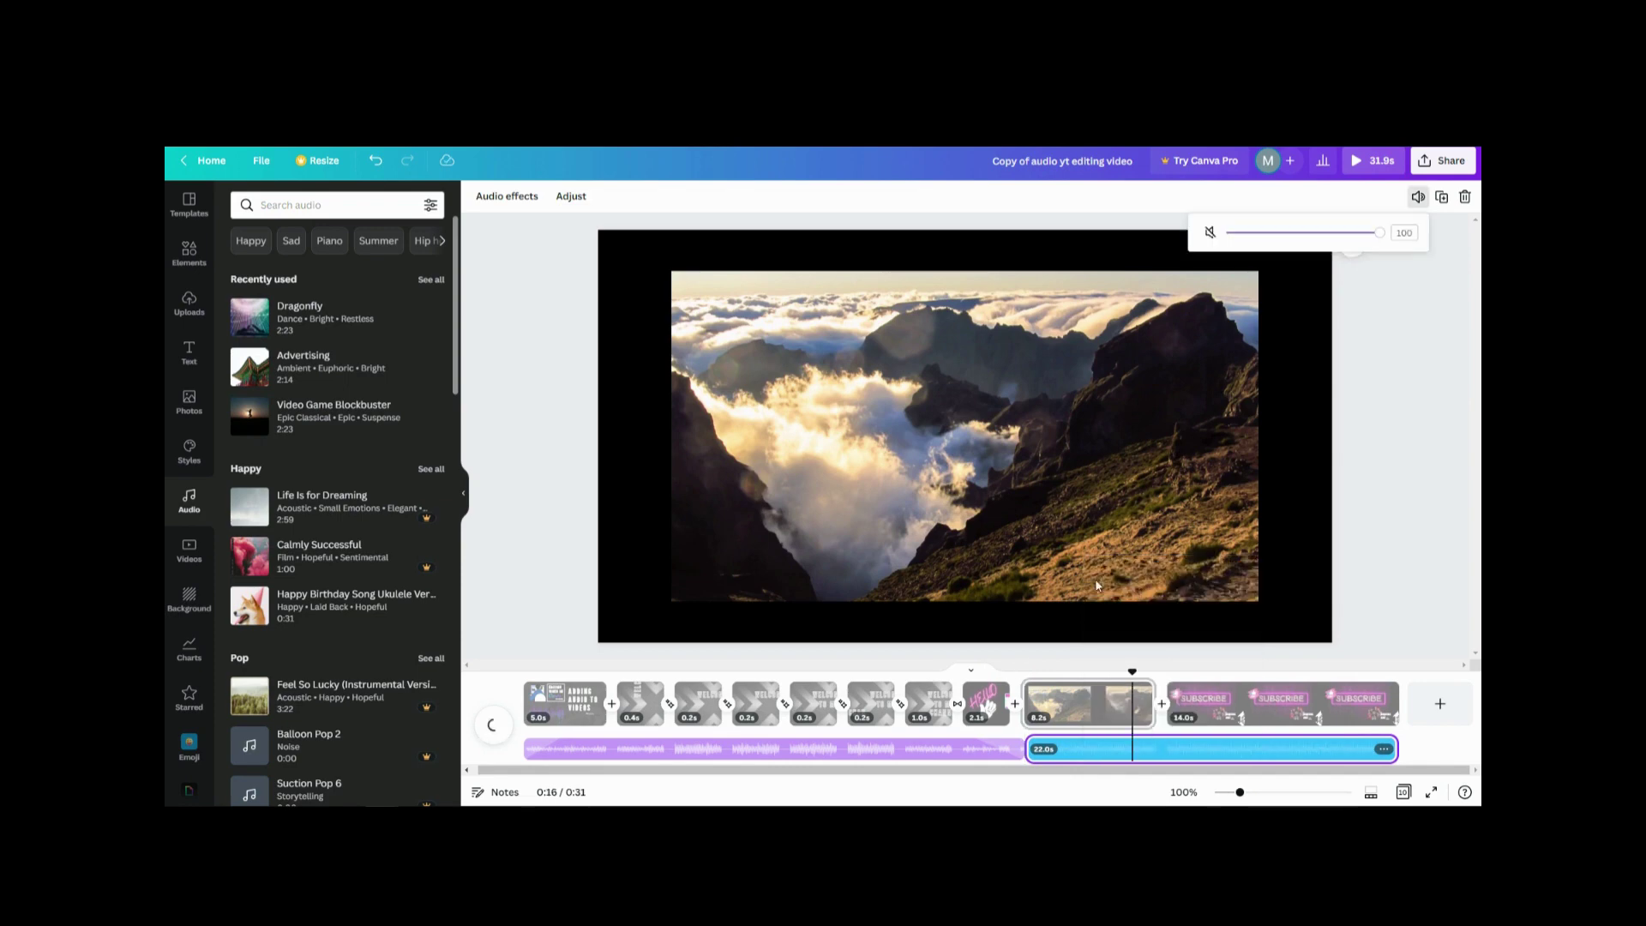
{"action": "left_click_drag", "start_coordinate": [1382, 237], "coordinate": [1276, 236]}
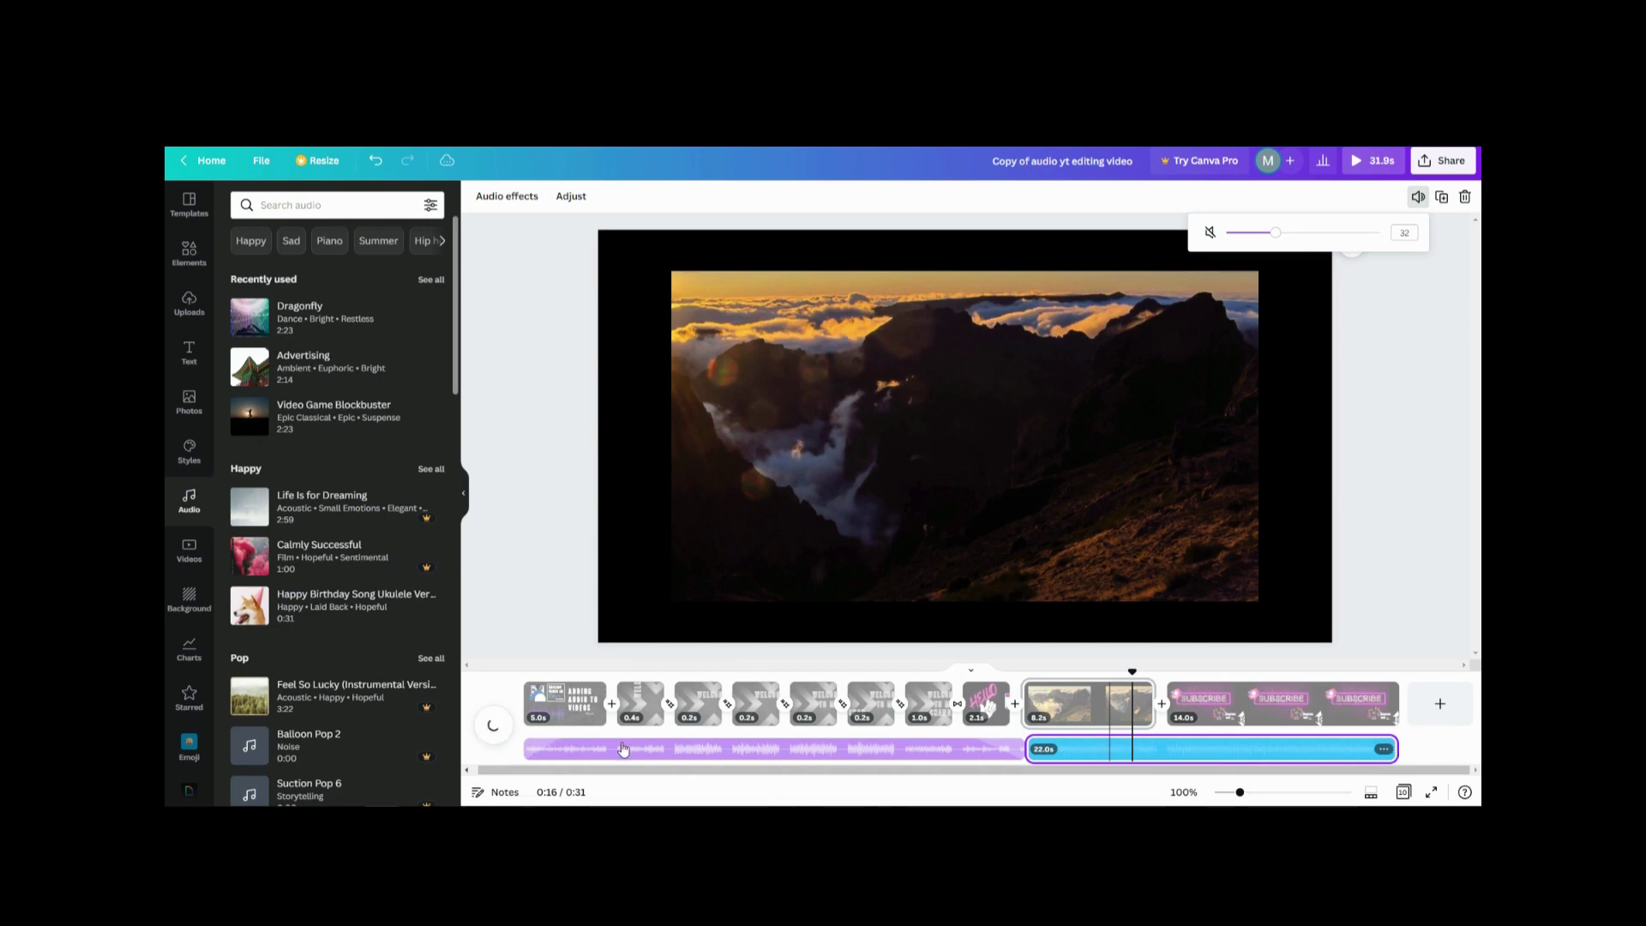
{"action": "left_click", "coordinate": [1212, 703]}
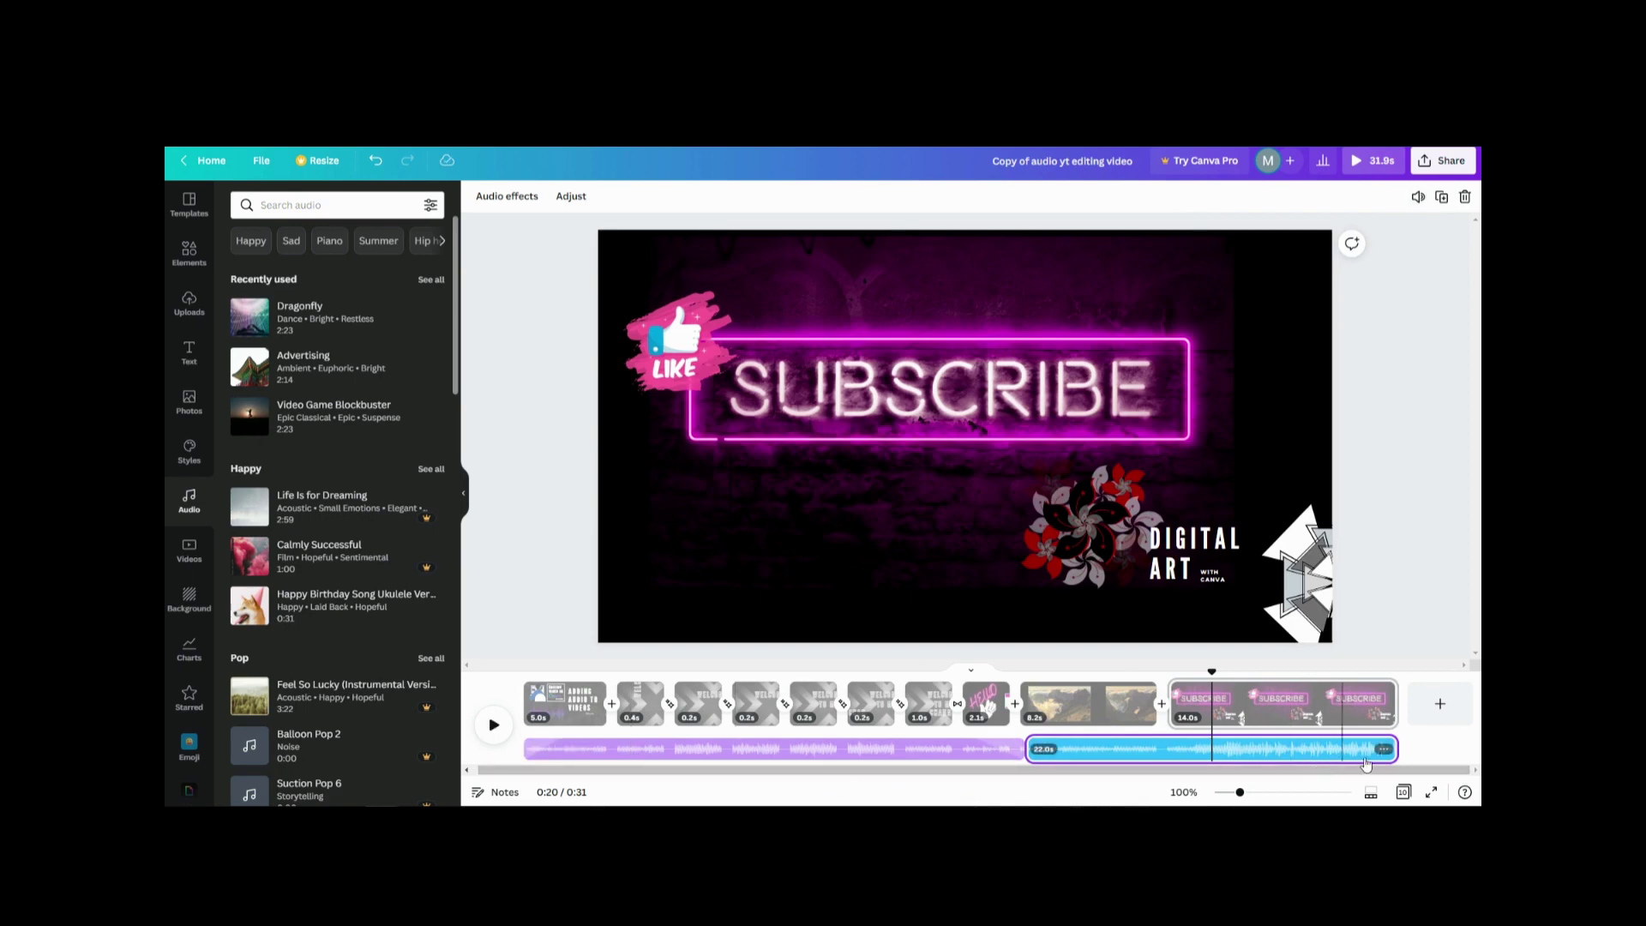
{"action": "left_click_drag", "start_coordinate": [1393, 749], "coordinate": [1159, 755]}
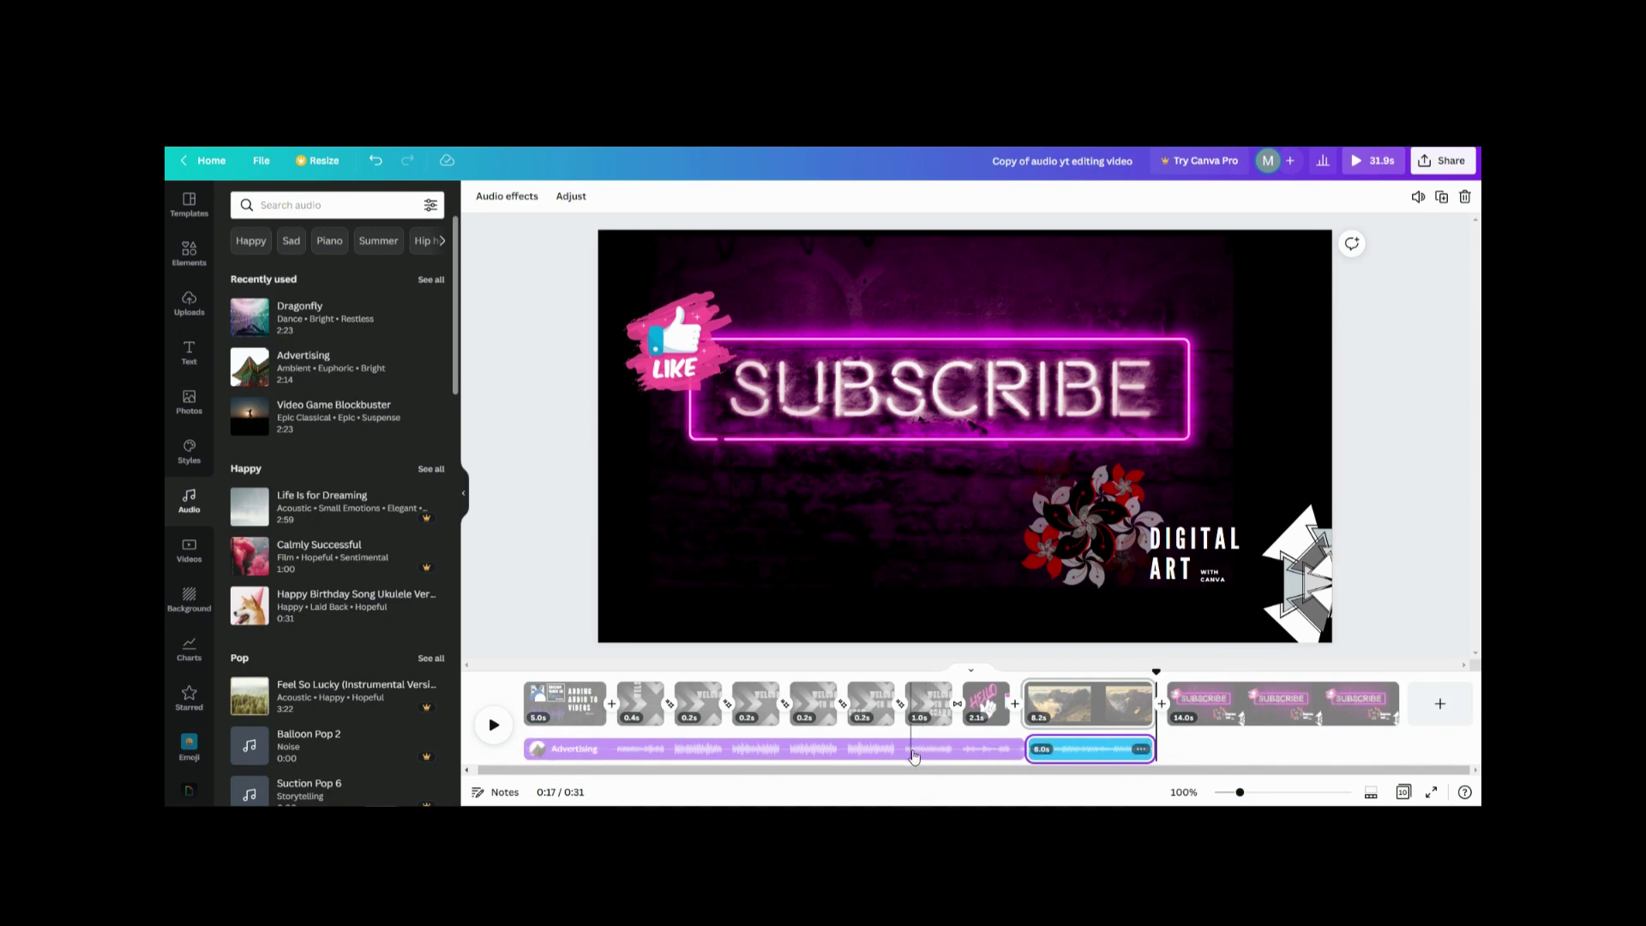
- Give the Dragonfly track a 4.0 s fade-in through Audio effects
{"action": "right_click", "coordinate": [1104, 758]}
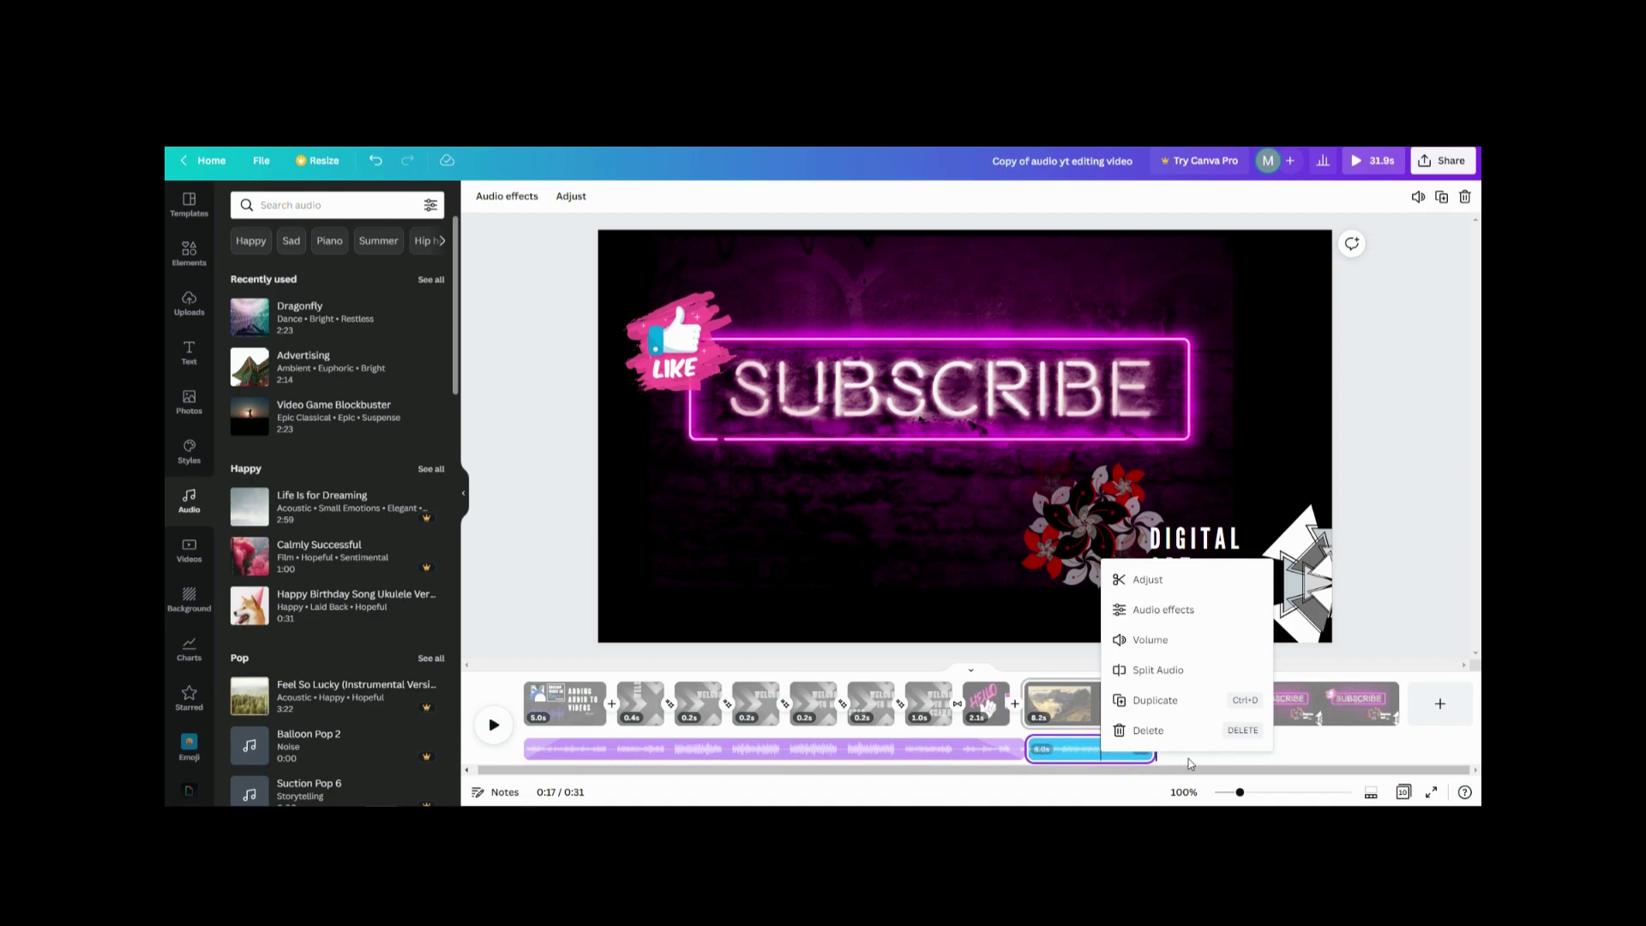
{"action": "left_click", "coordinate": [1099, 767]}
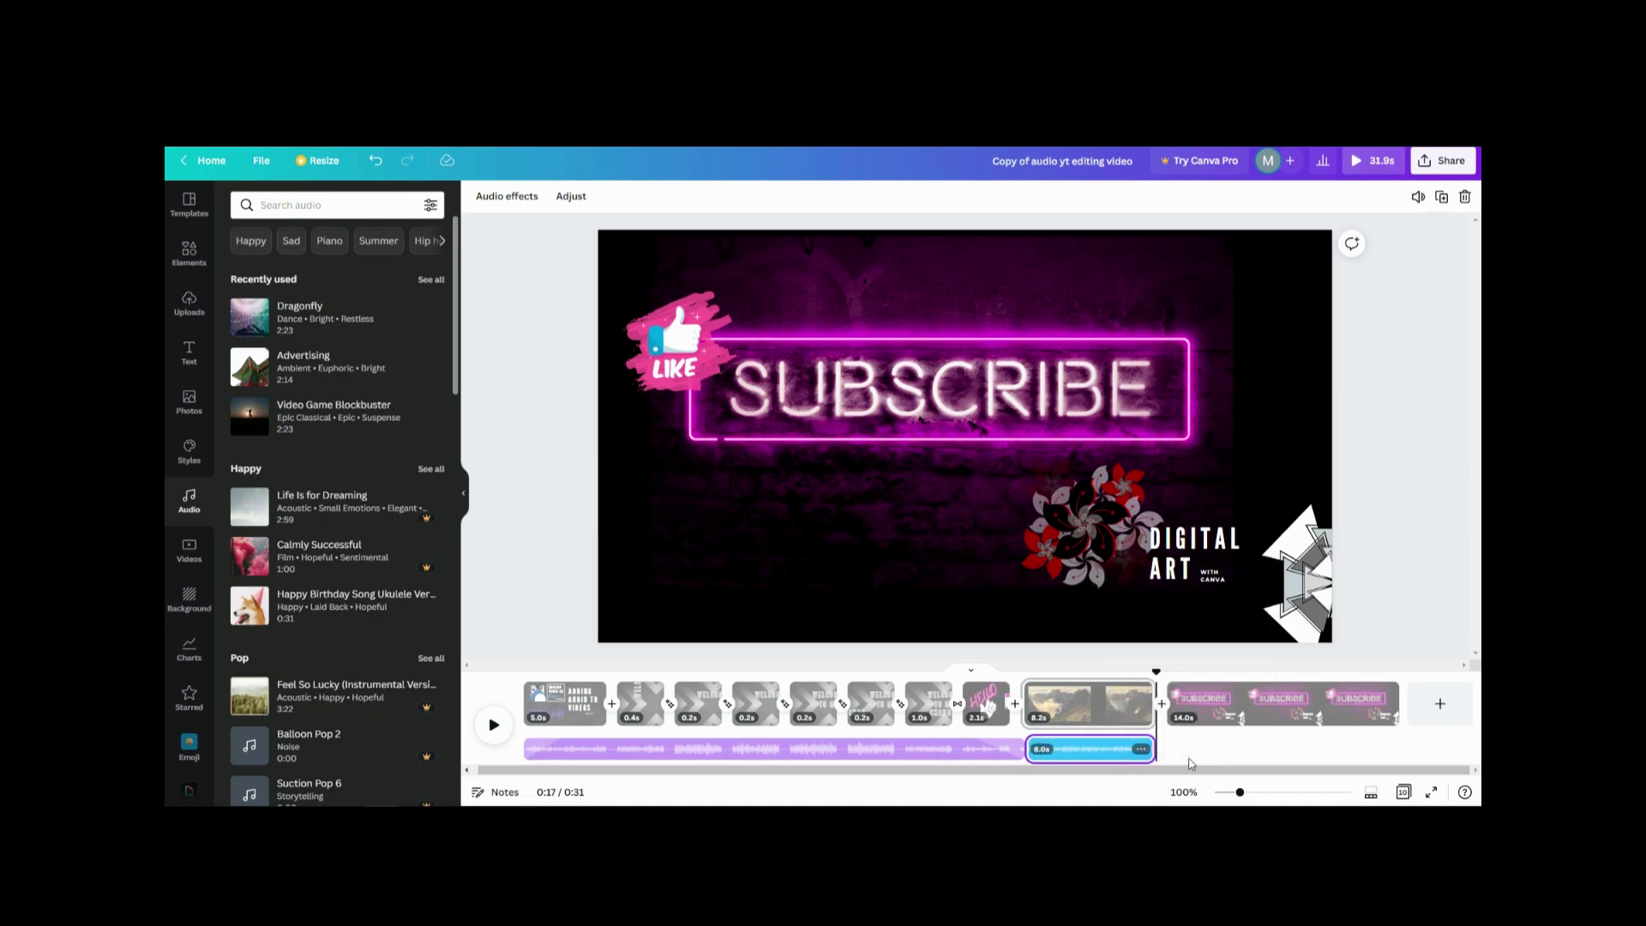
{"action": "left_click", "coordinate": [1094, 758]}
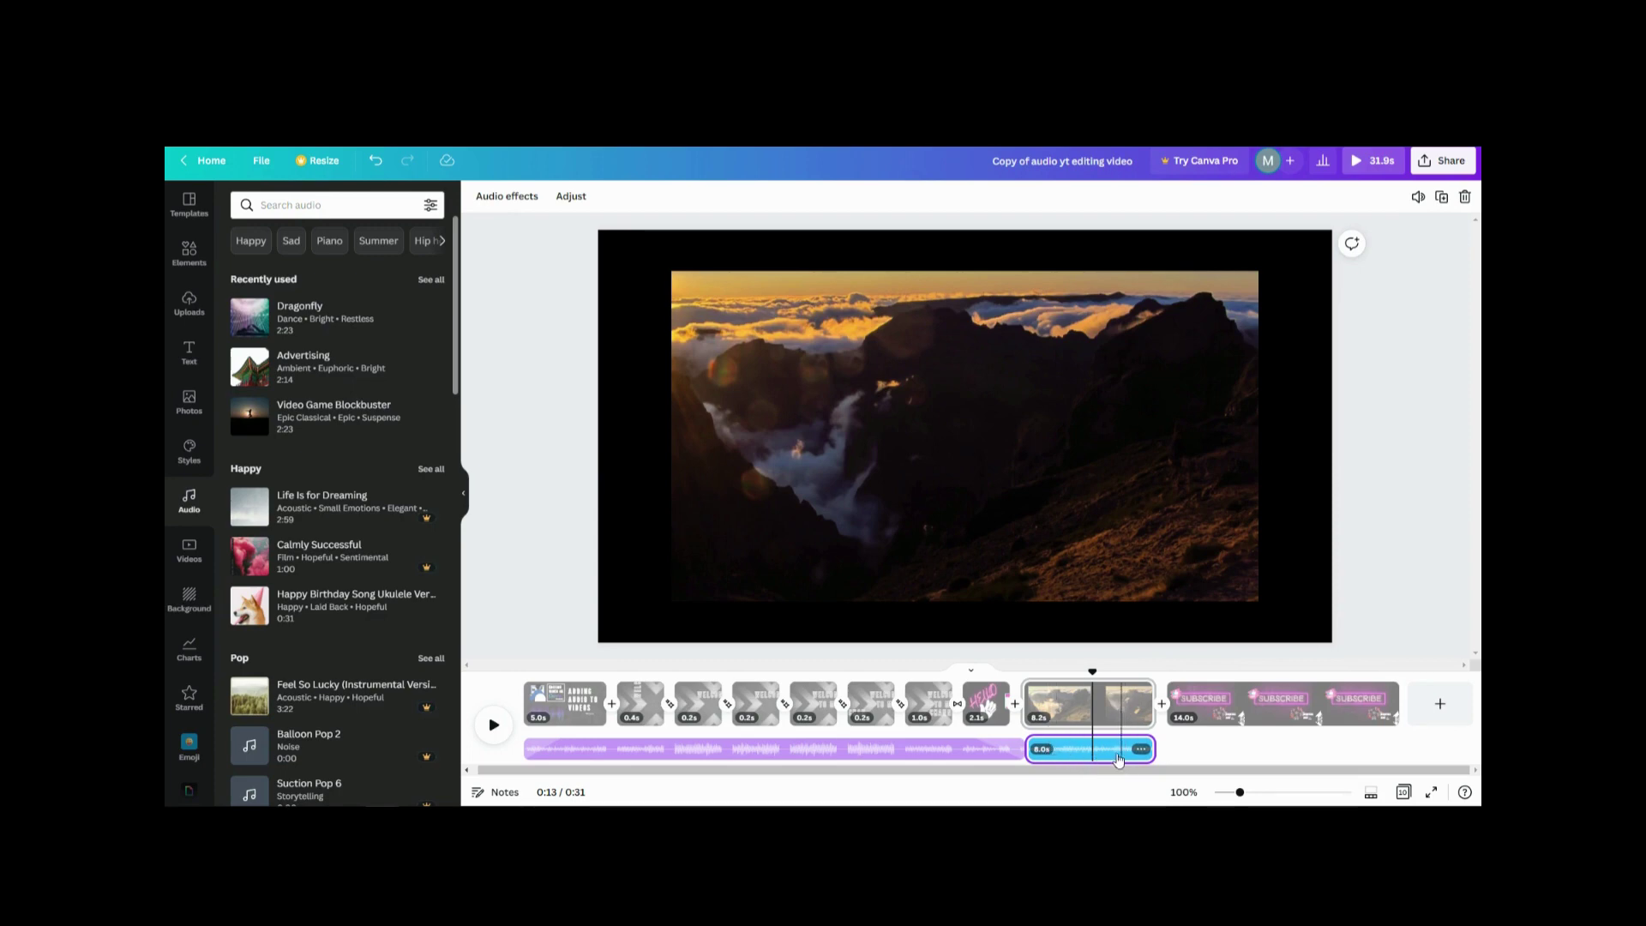
{"action": "right_click", "coordinate": [1116, 757]}
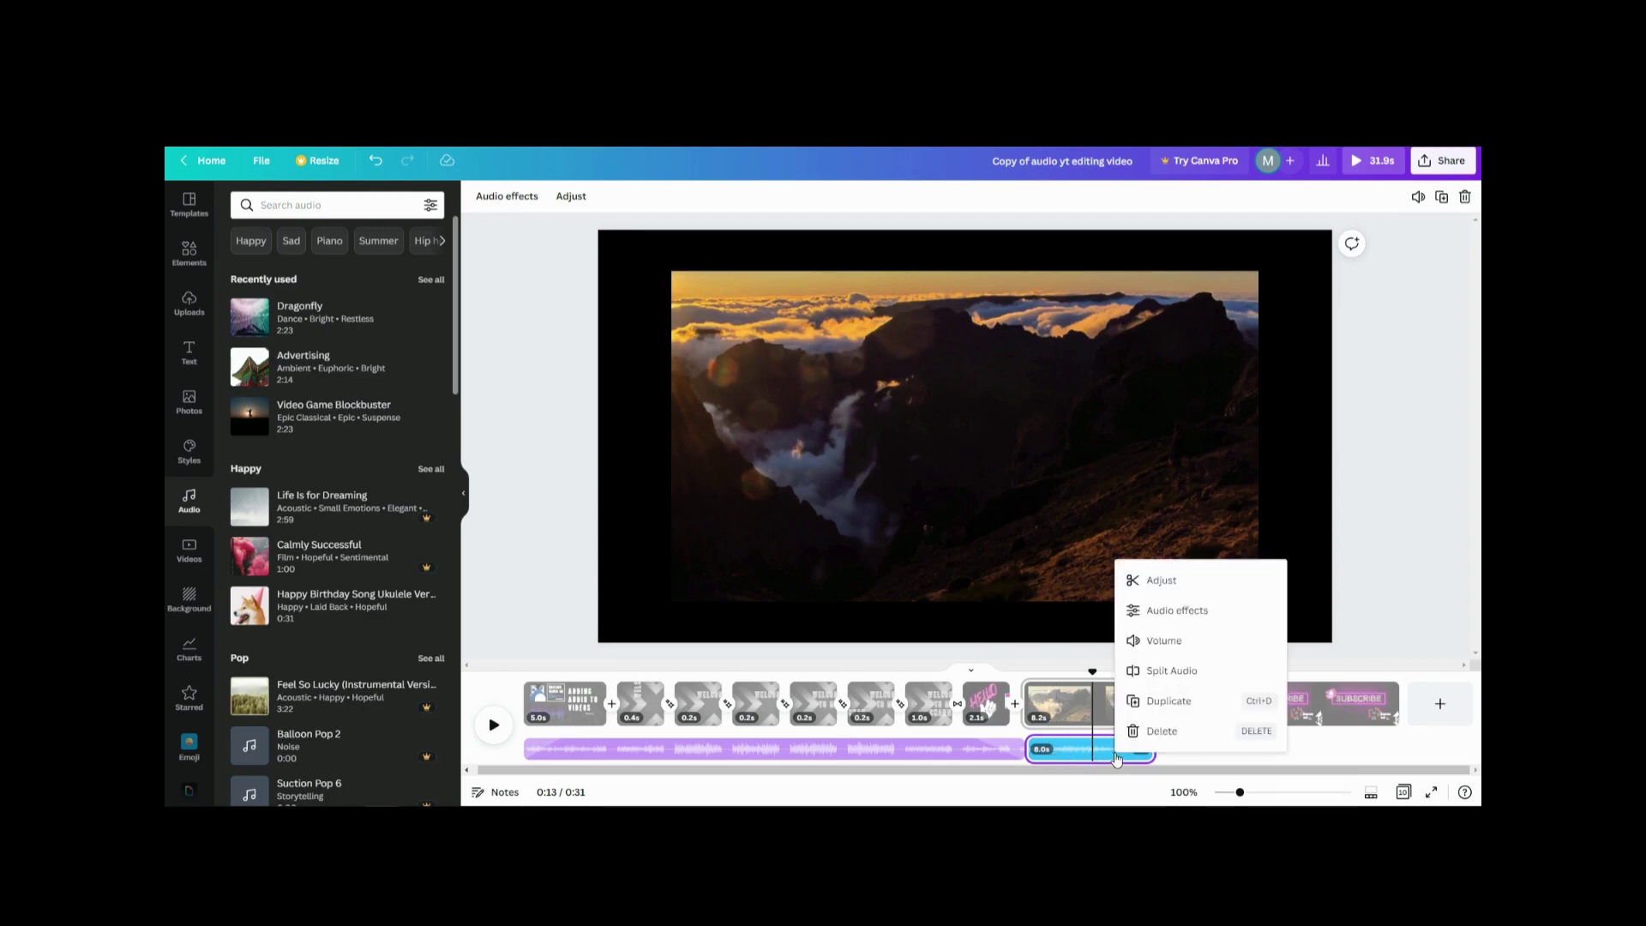
{"action": "left_click", "coordinate": [1168, 611]}
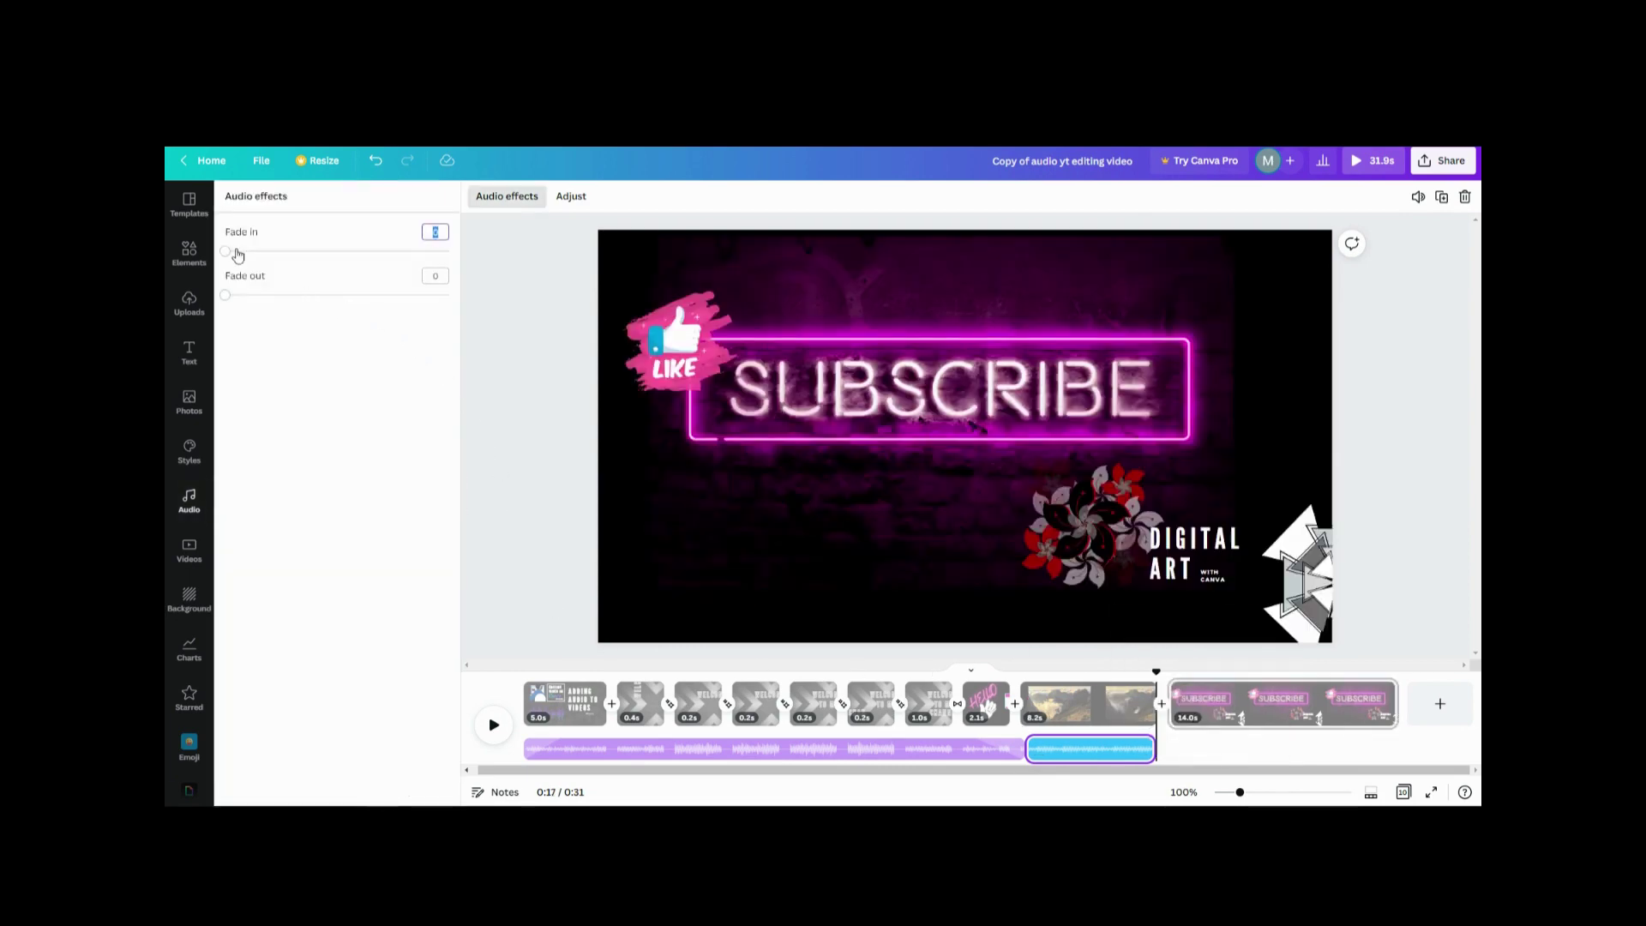
{"action": "left_click_drag", "start_coordinate": [226, 251], "coordinate": [451, 265]}
{"action": "left_click", "coordinate": [436, 232]}
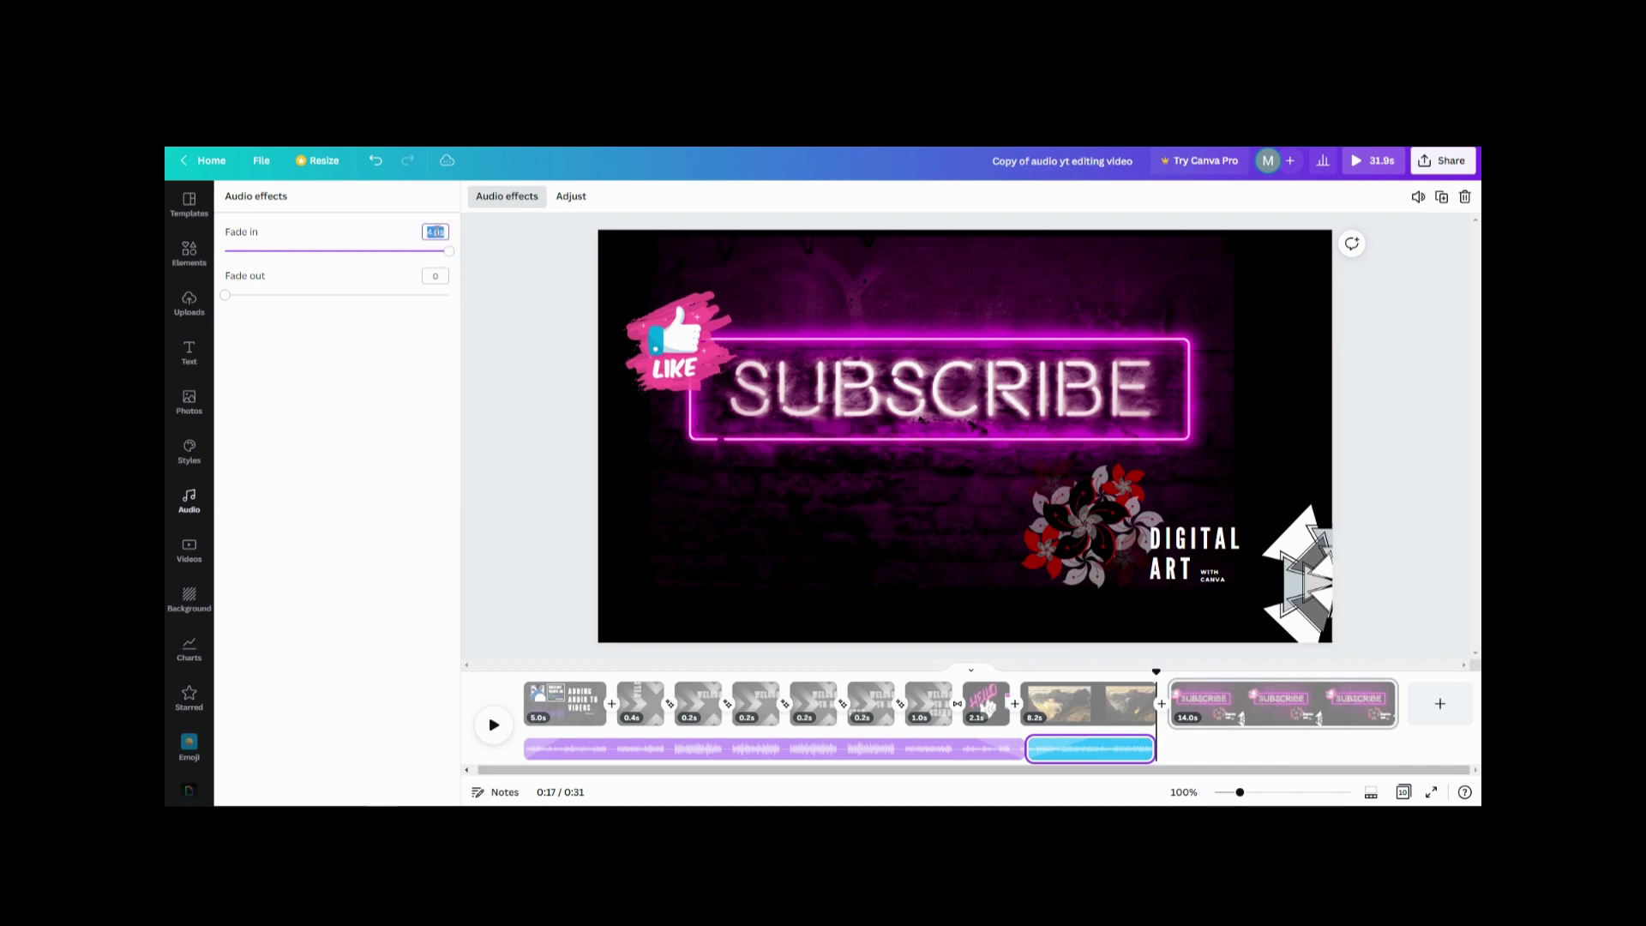
{"action": "type", "text": "8"}
{"action": "left_click", "coordinate": [479, 281]}
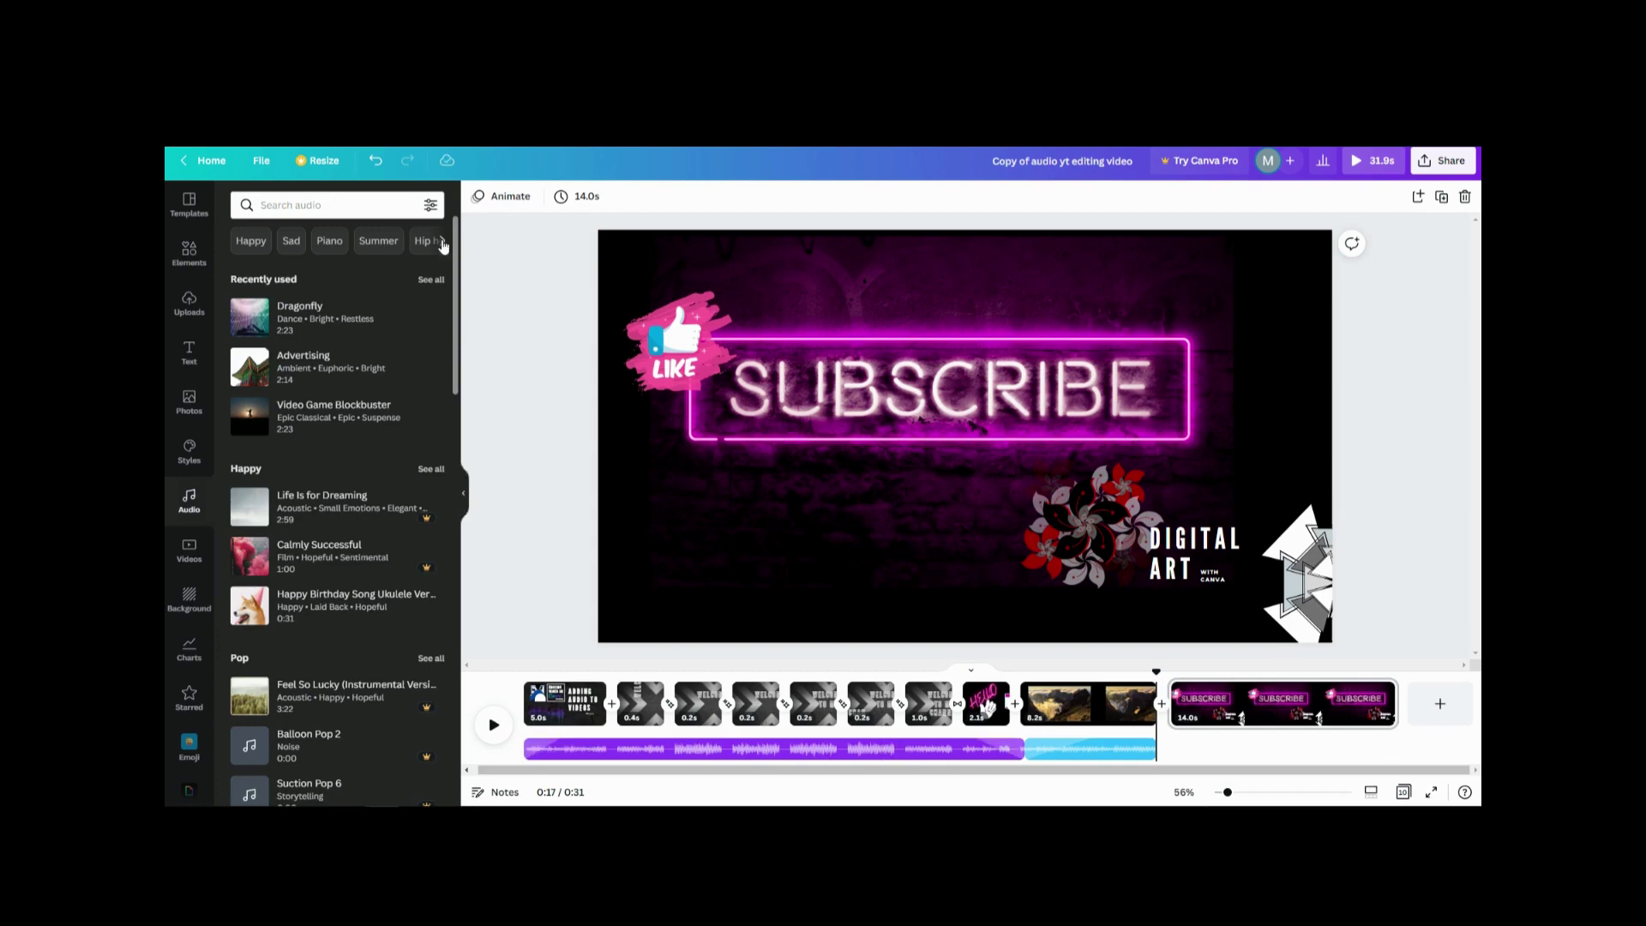
- Set the Dragonfly track's fade-out to 4.0 s
{"action": "right_click", "coordinate": [1083, 754]}
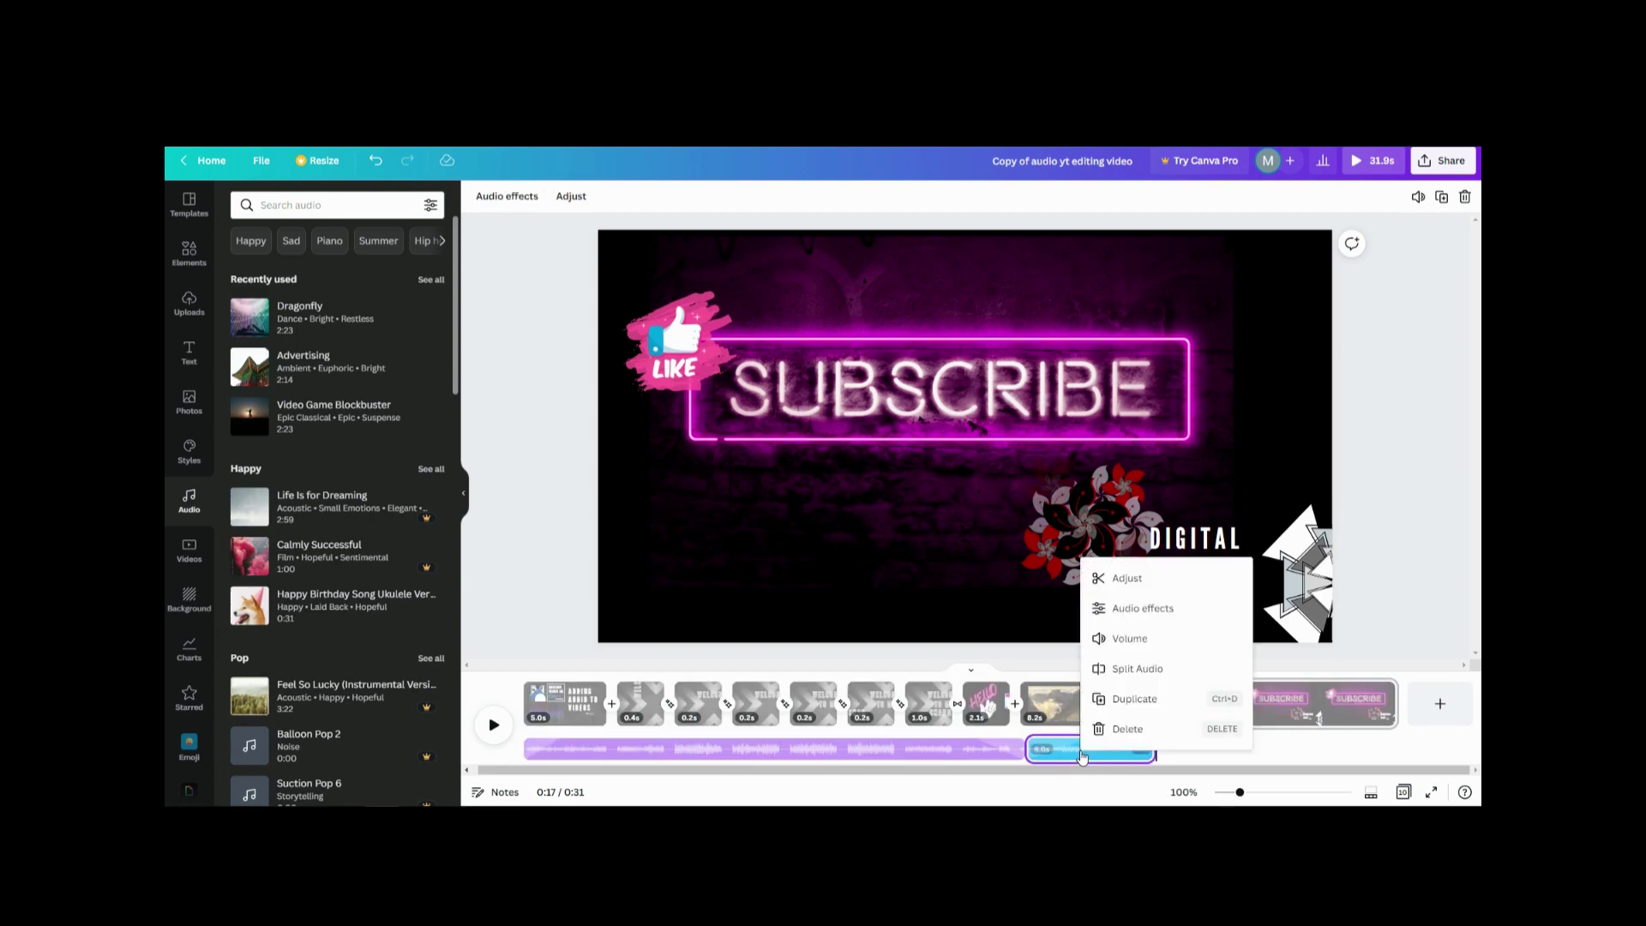
{"action": "left_click", "coordinate": [1132, 622]}
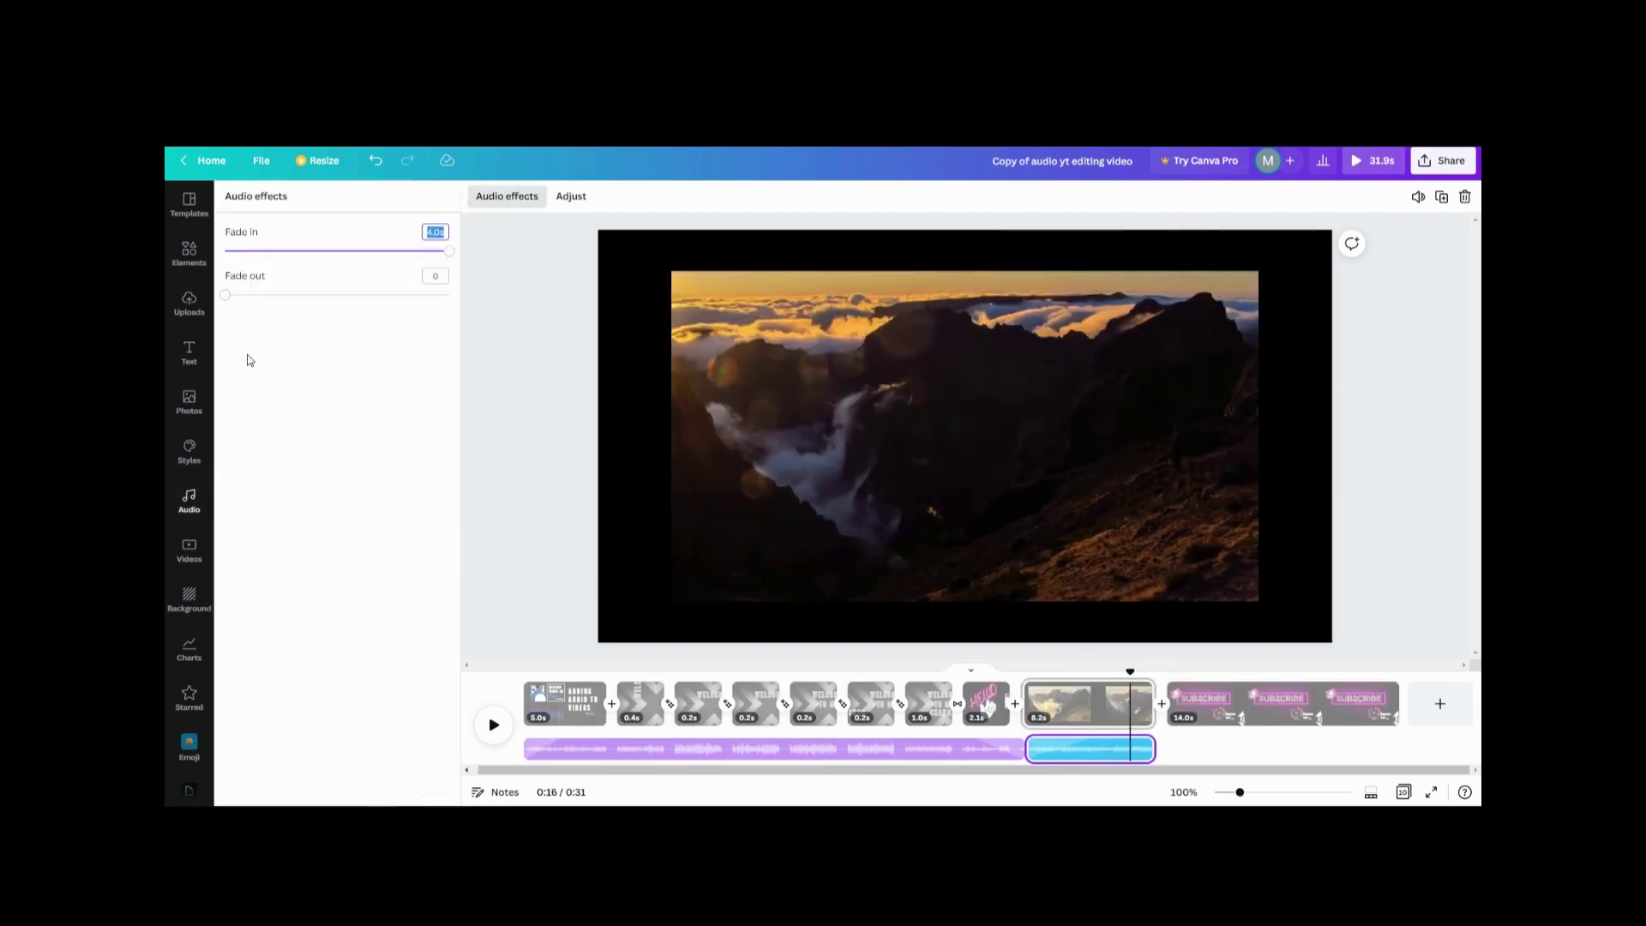
{"action": "left_click_drag", "start_coordinate": [227, 296], "coordinate": [448, 295]}
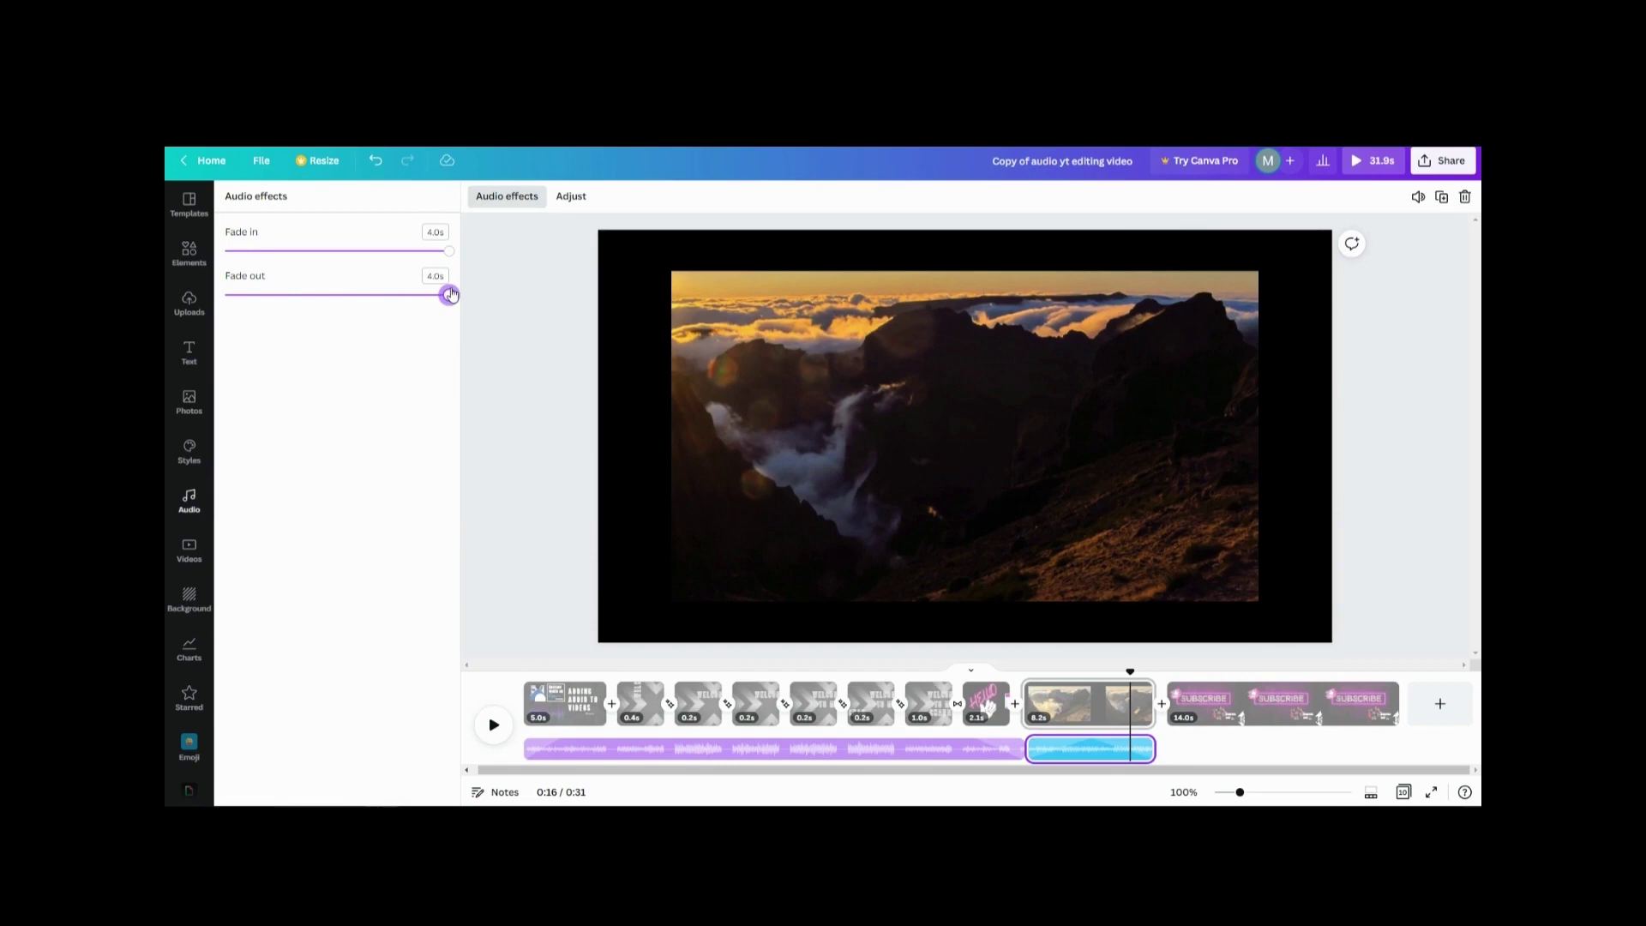
{"action": "left_click", "coordinate": [537, 466]}
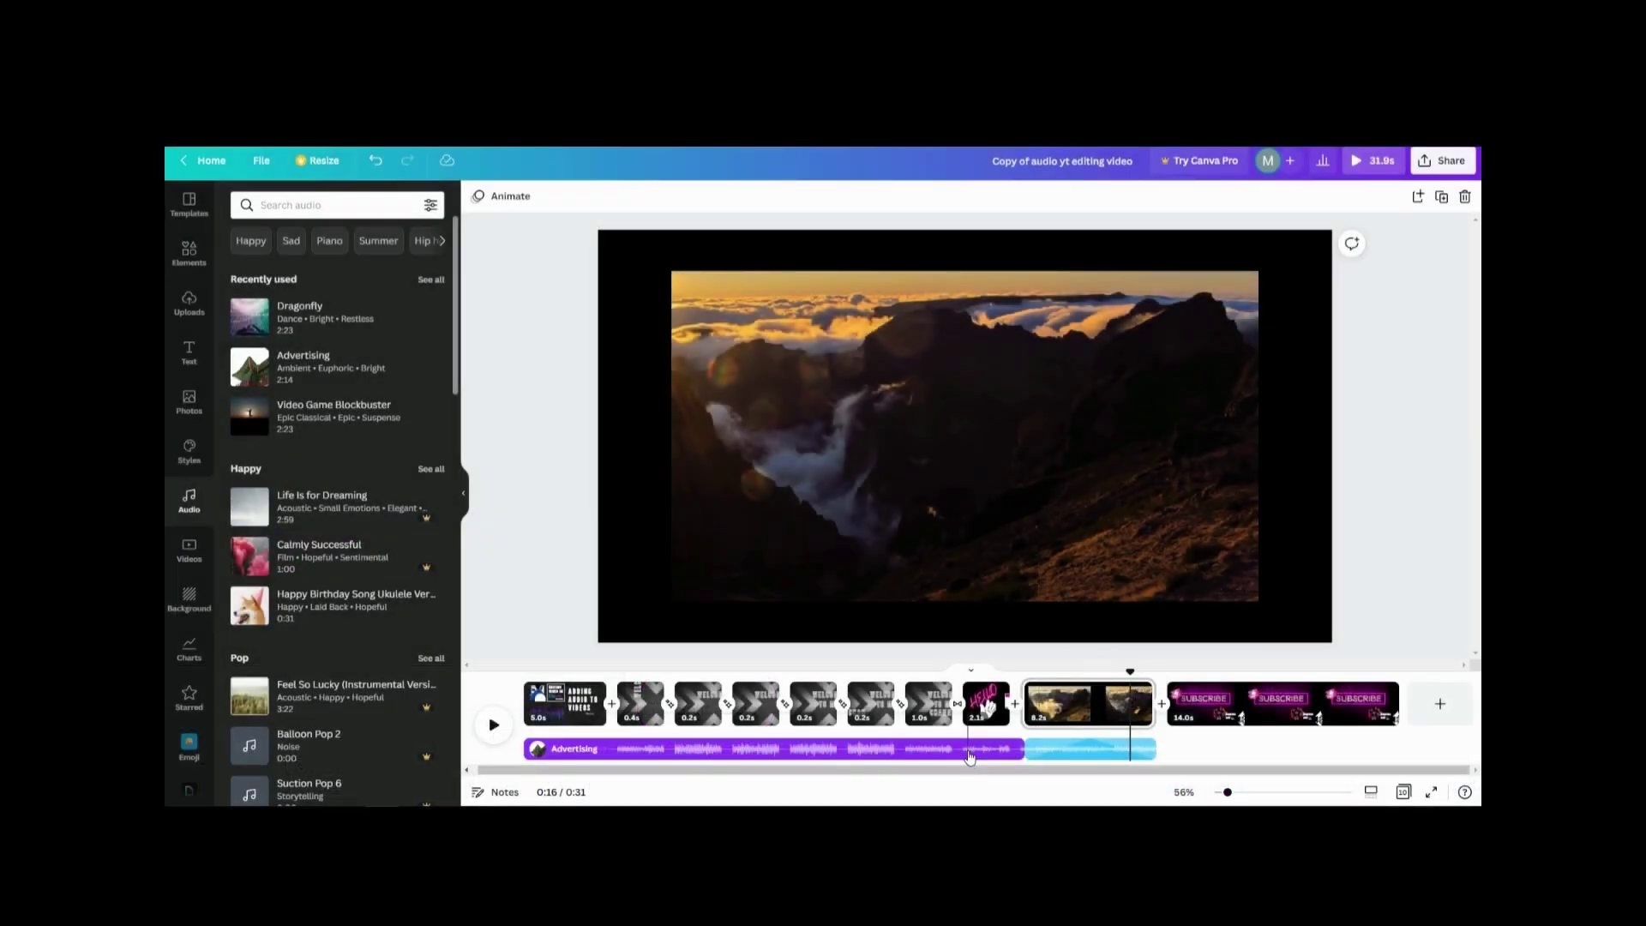
- Duplicate the Advertising track and align the 14.0 s copy under the final Subscribe clip
{"action": "right_click", "coordinate": [972, 754]}
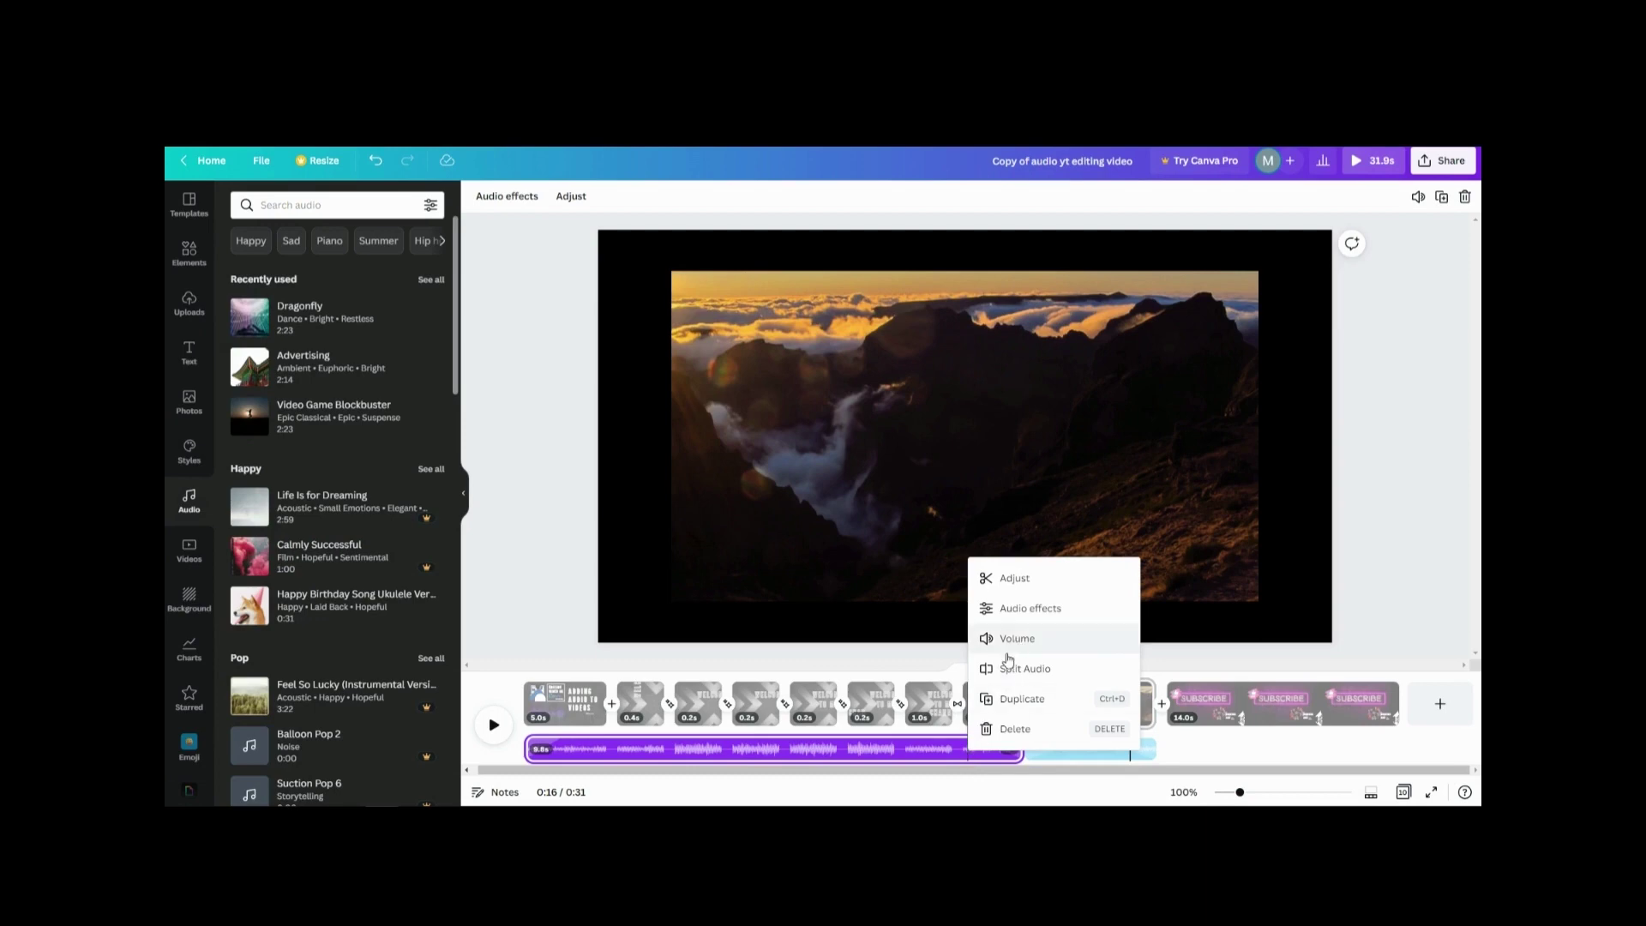
{"action": "left_click", "coordinate": [1012, 712]}
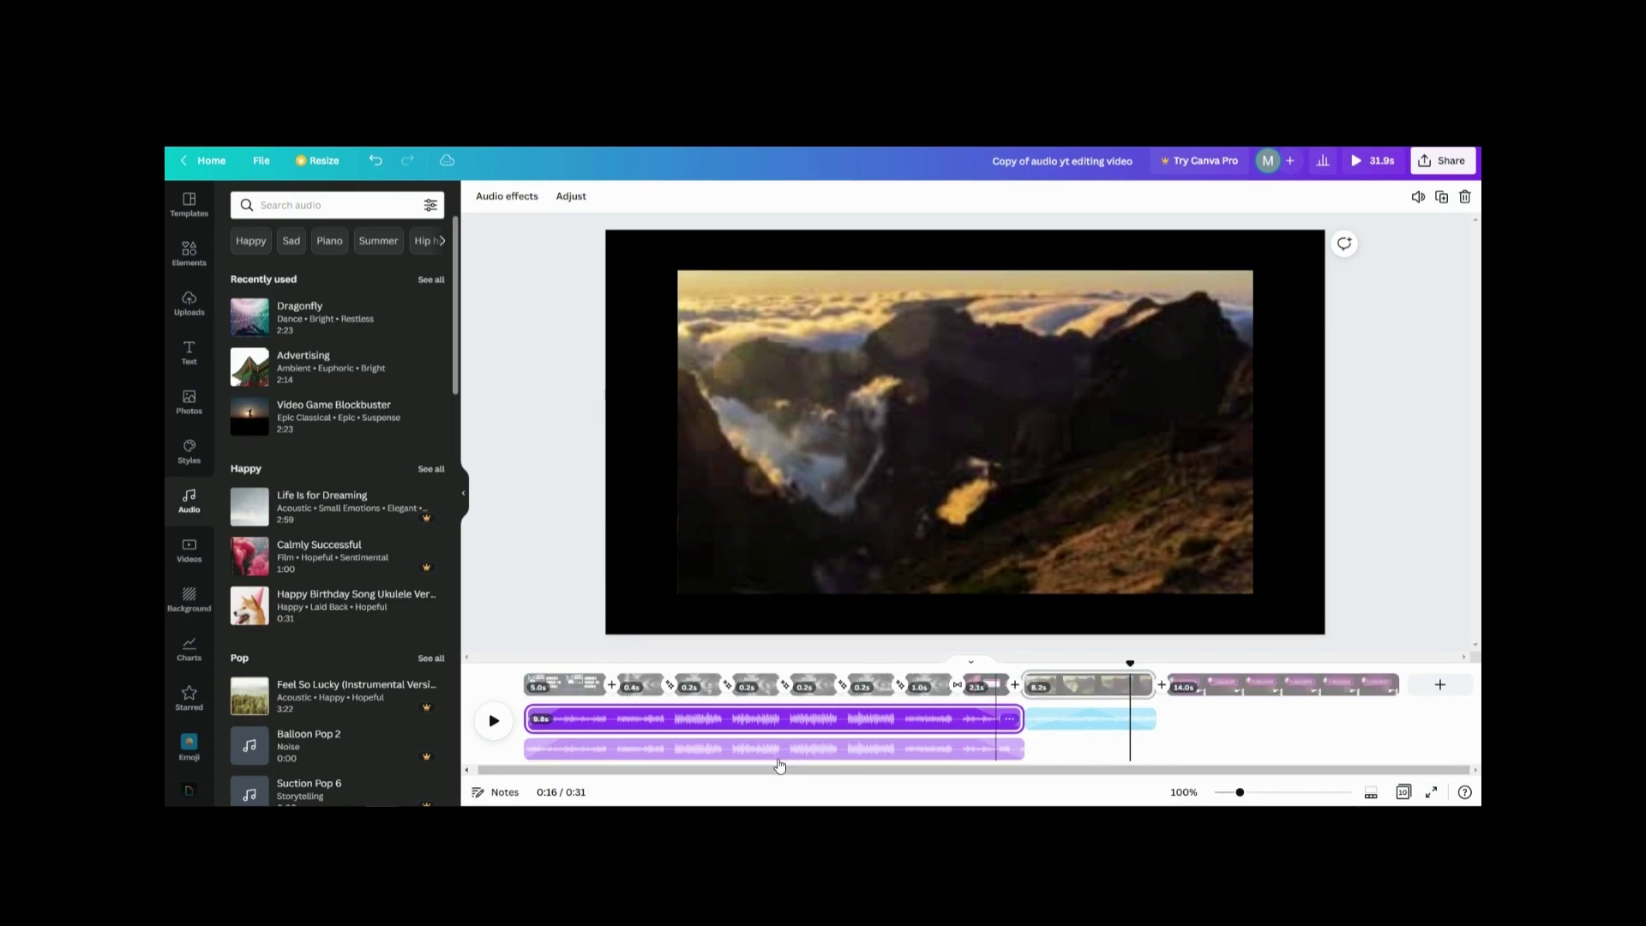
{"action": "left_click_drag", "start_coordinate": [780, 762], "coordinate": [1315, 694]}
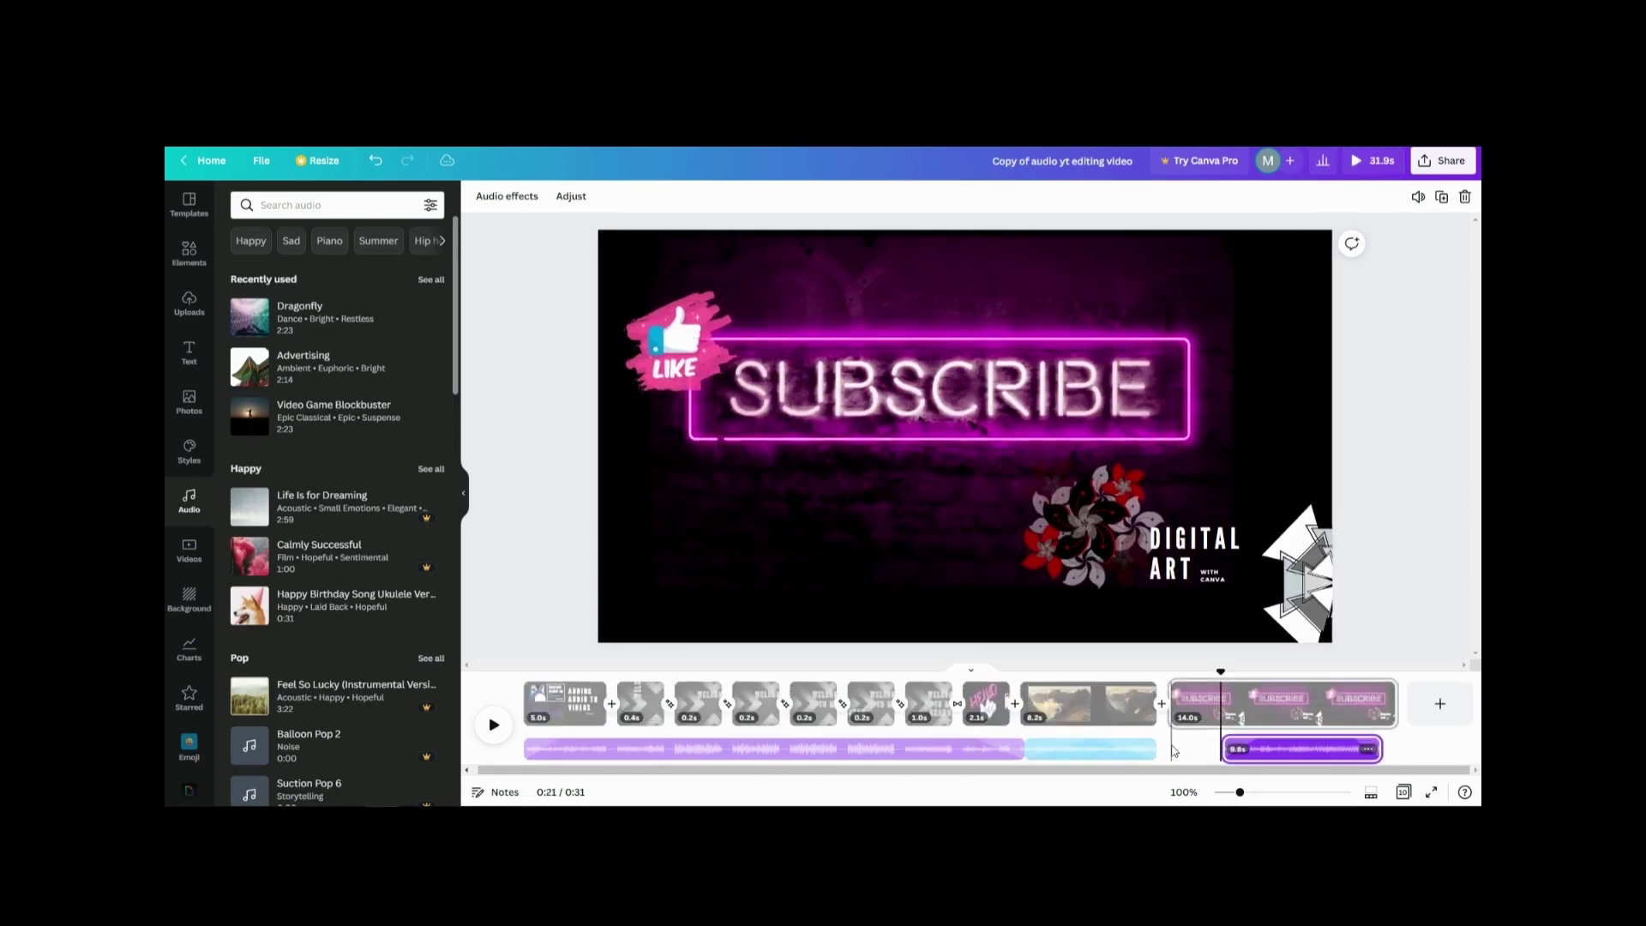
{"action": "left_click_drag", "start_coordinate": [1296, 758], "coordinate": [1385, 740]}
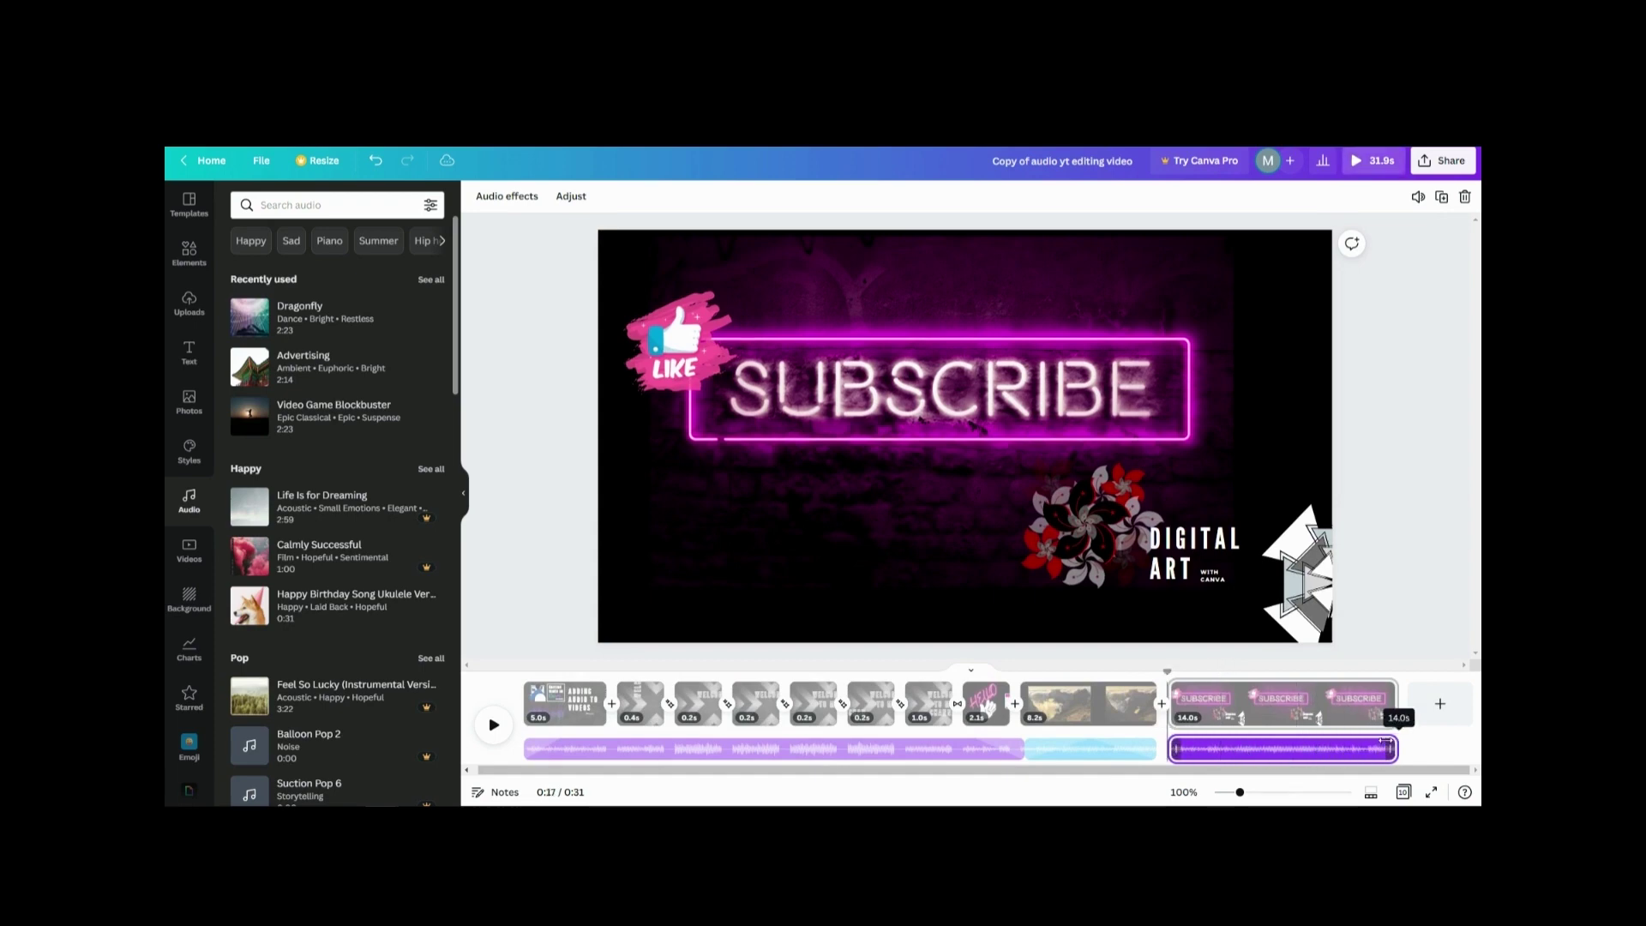
{"action": "left_click", "coordinate": [1370, 610]}
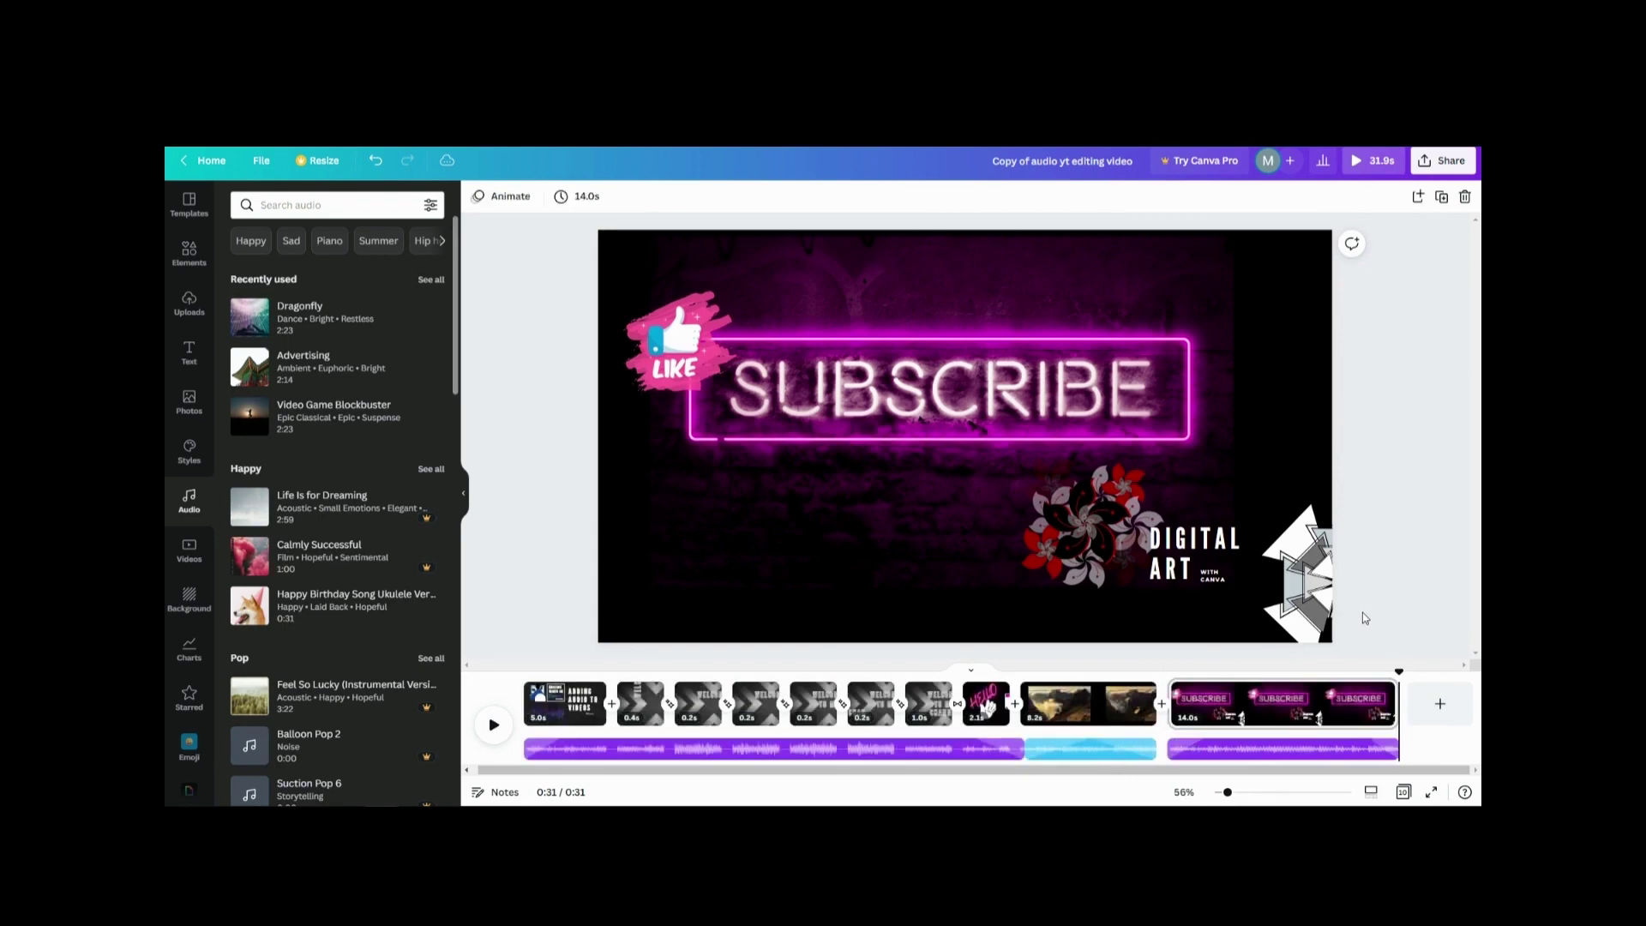